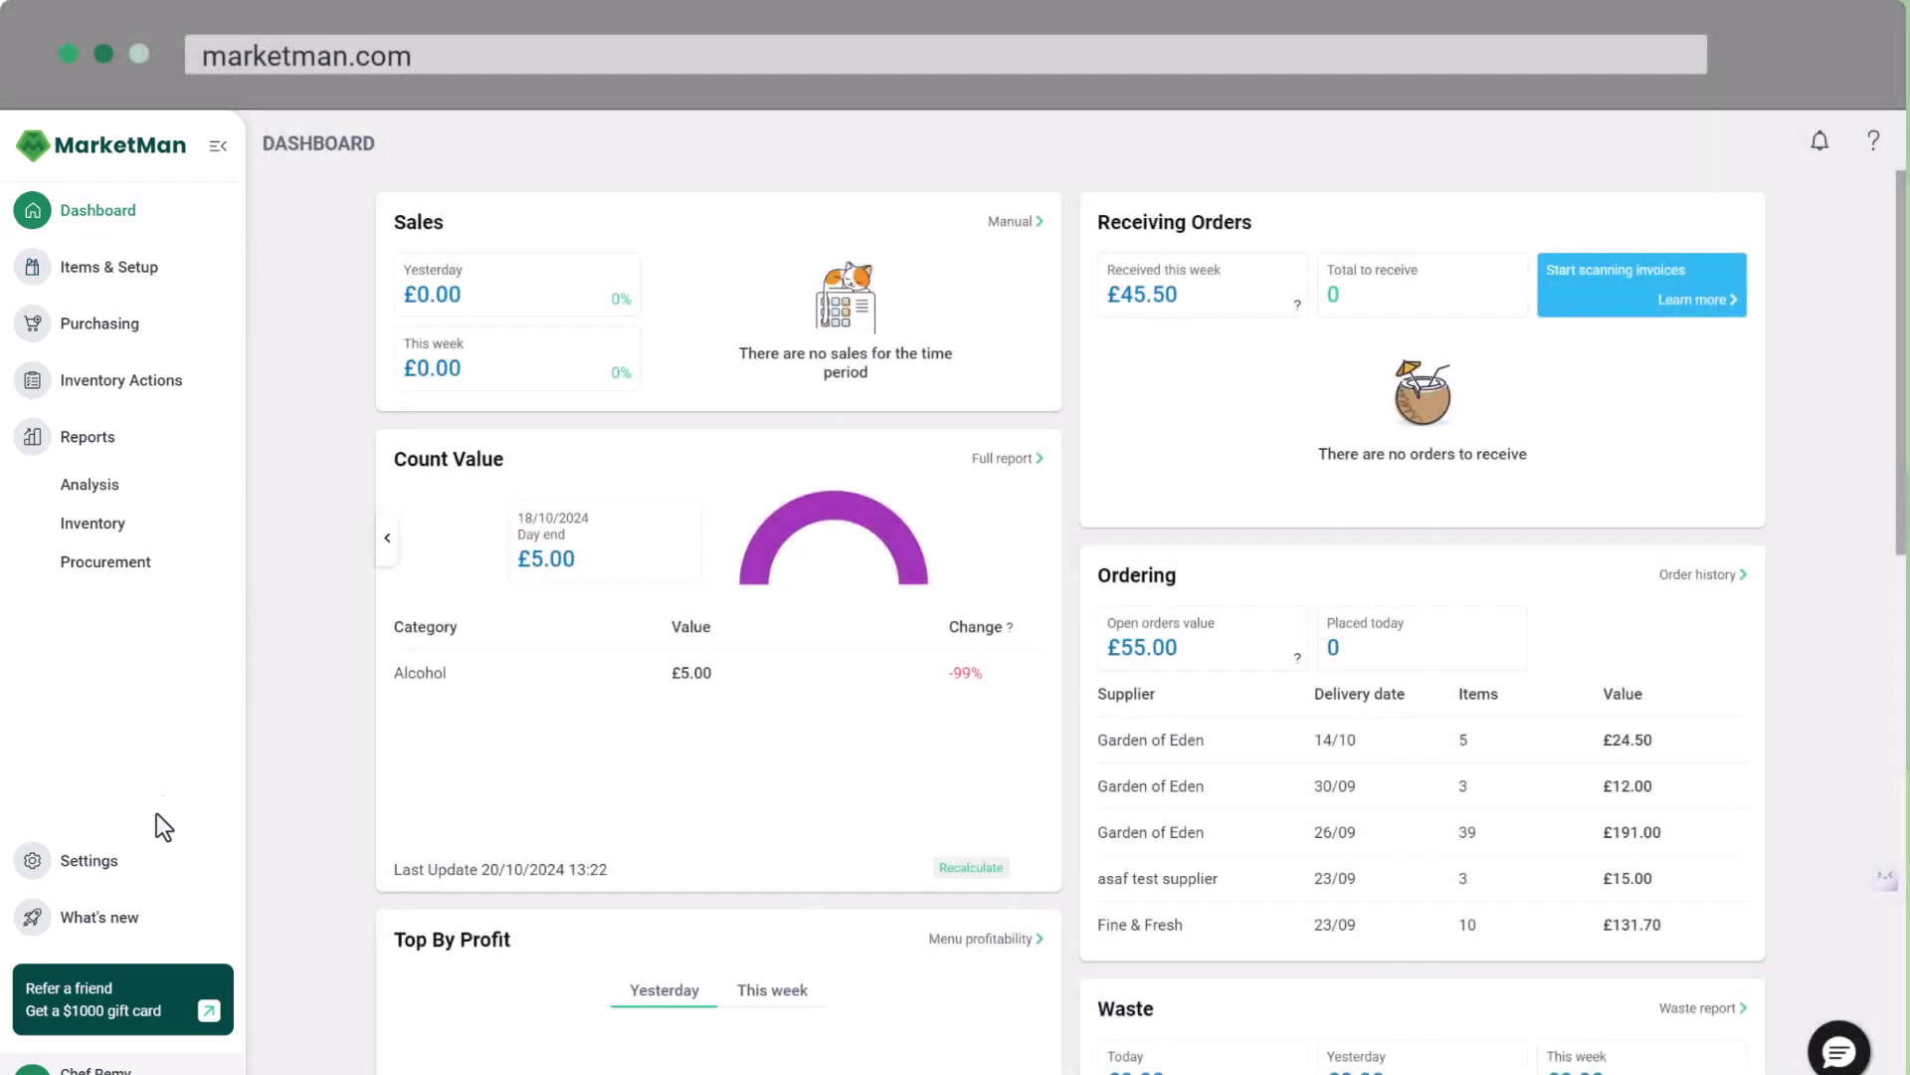
# Start a new user from Manage users and view the Employee/Manager user type options
pyautogui.click(137, 857)
pyautogui.click(358, 237)
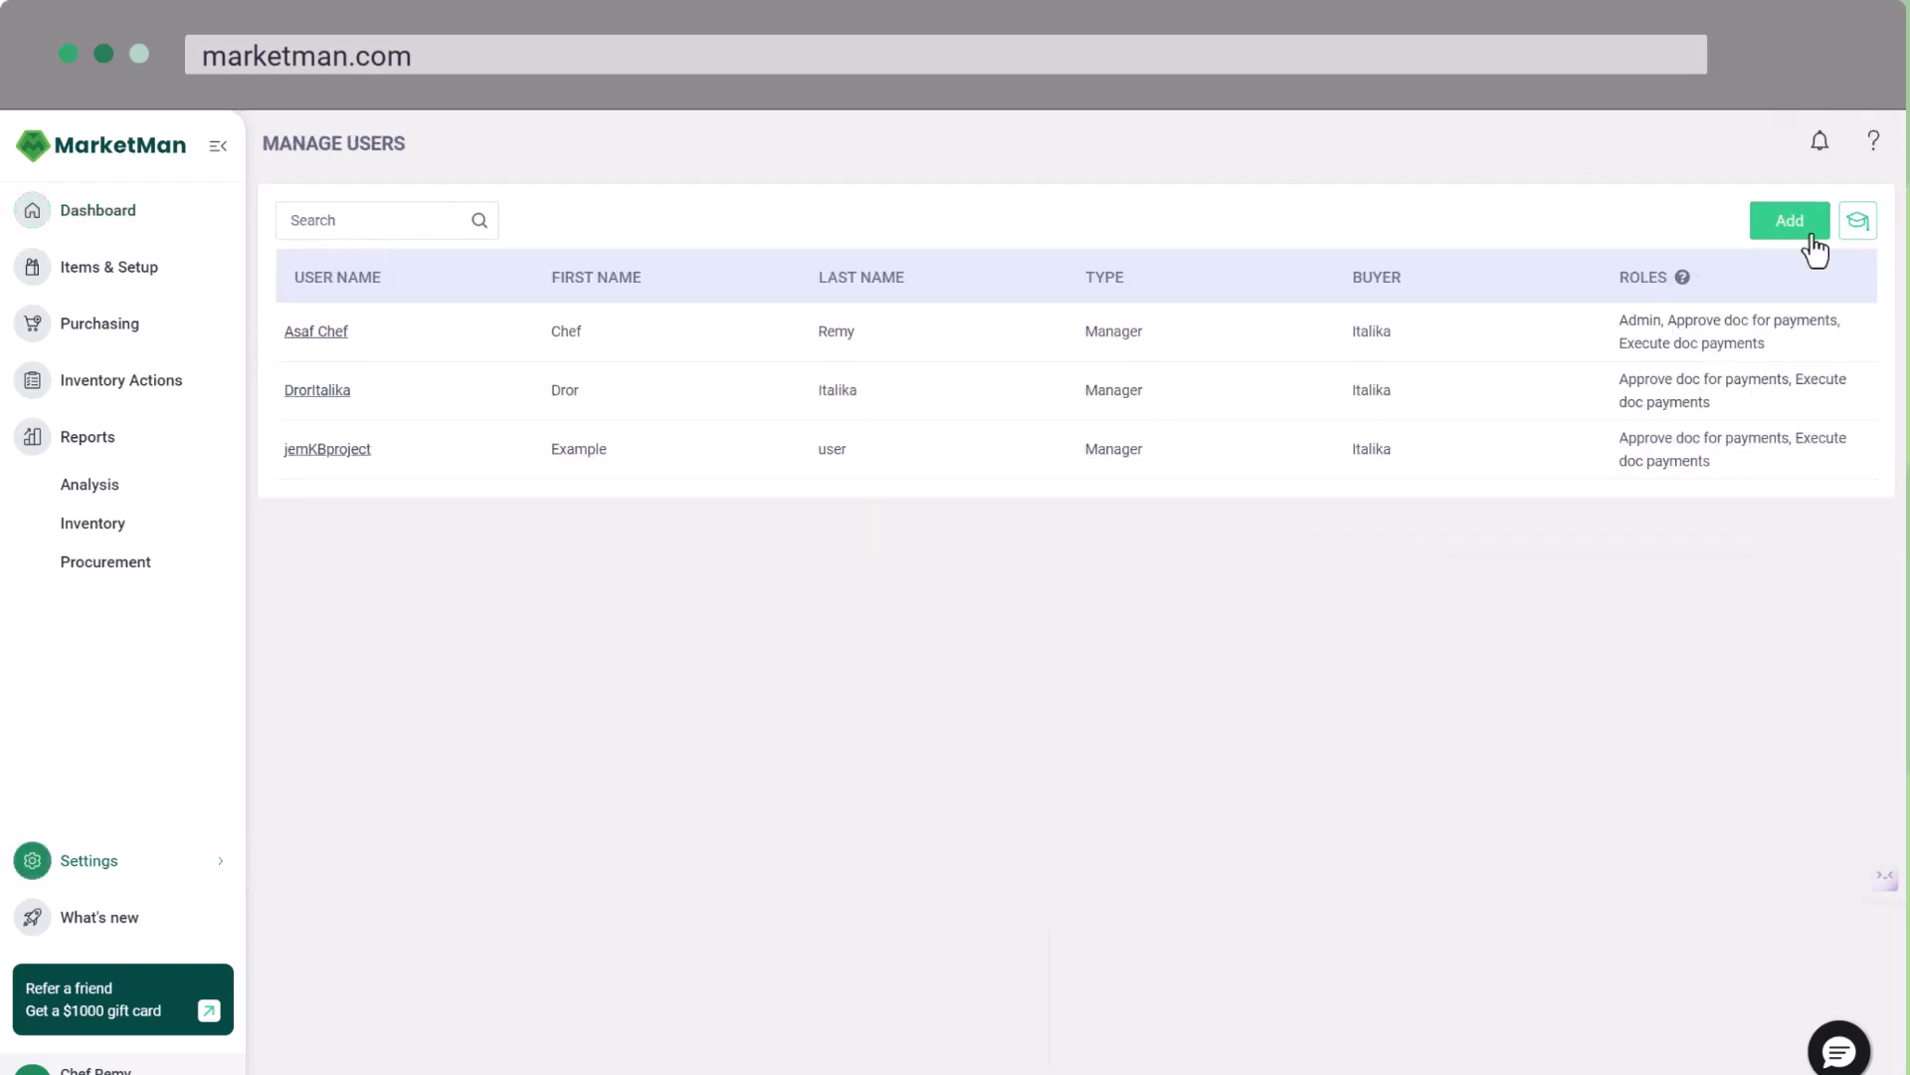
pyautogui.click(1791, 227)
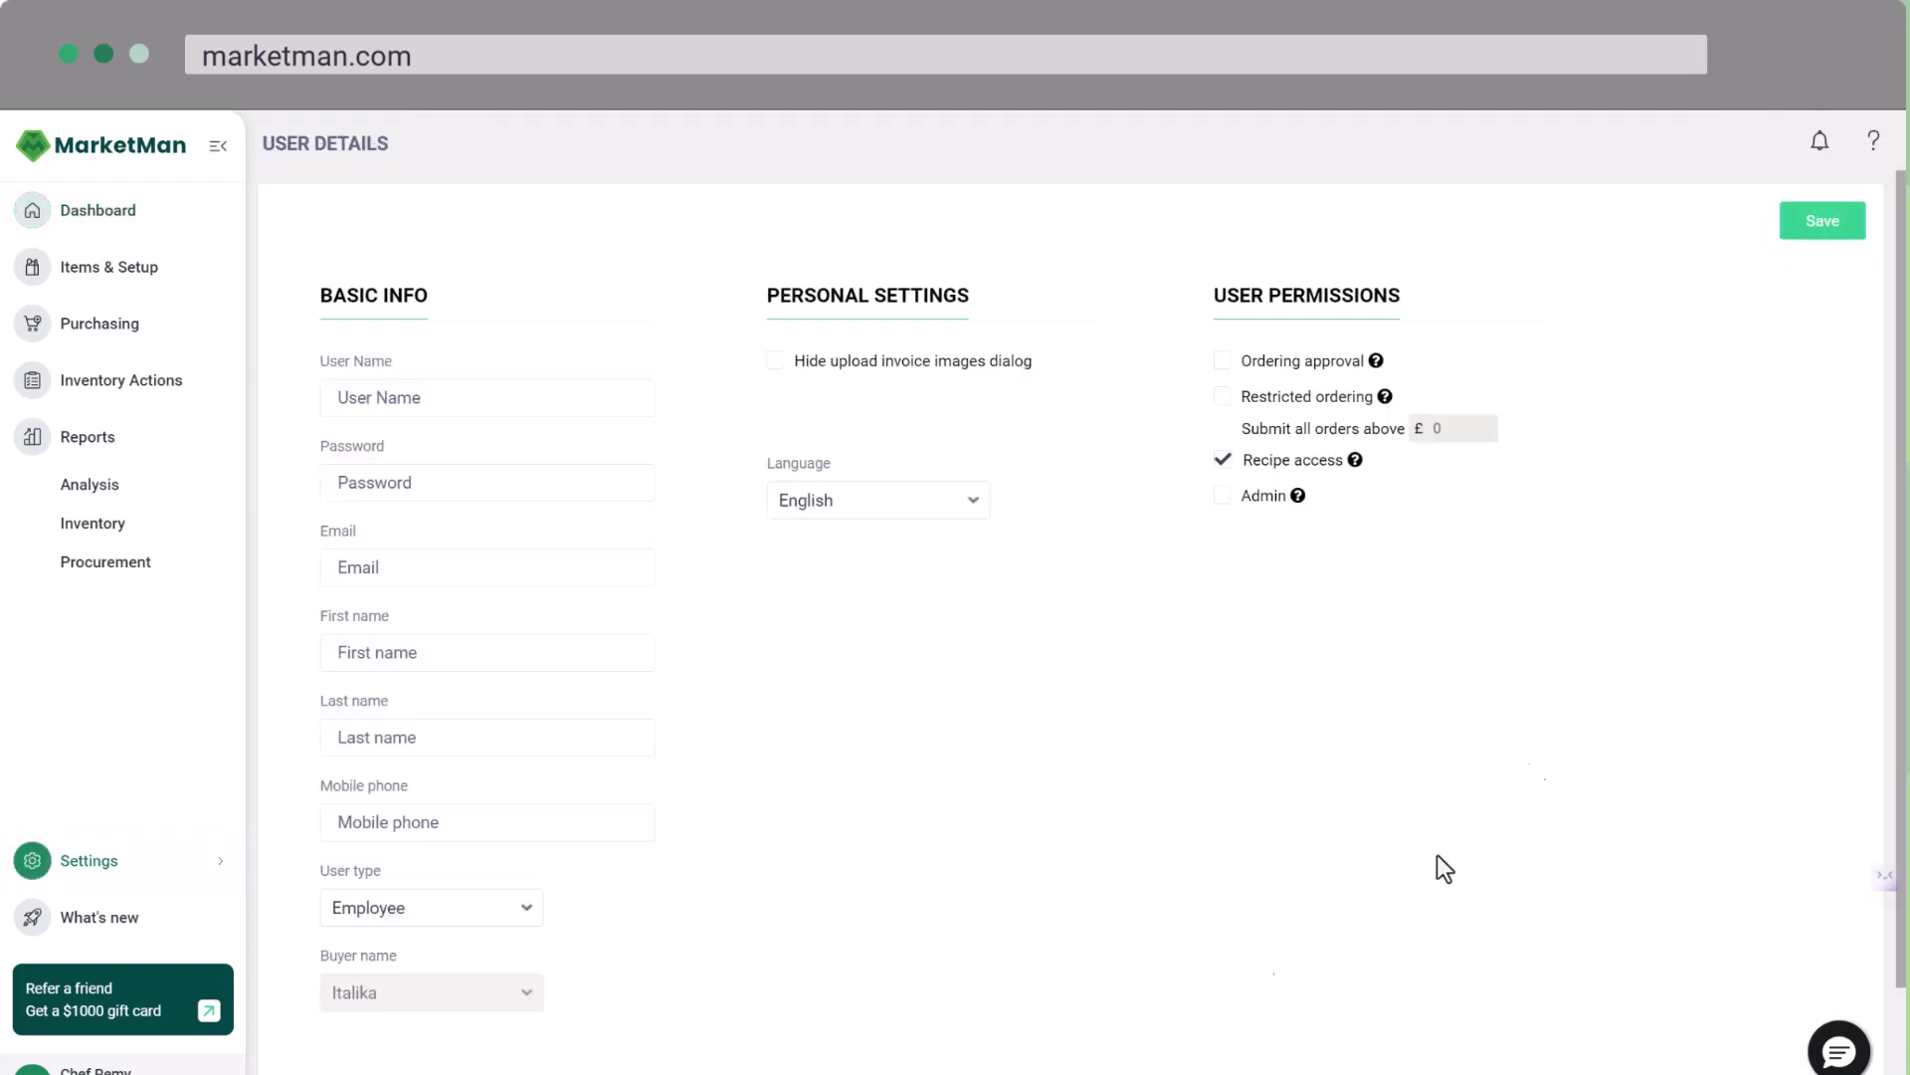
pyautogui.click(475, 910)
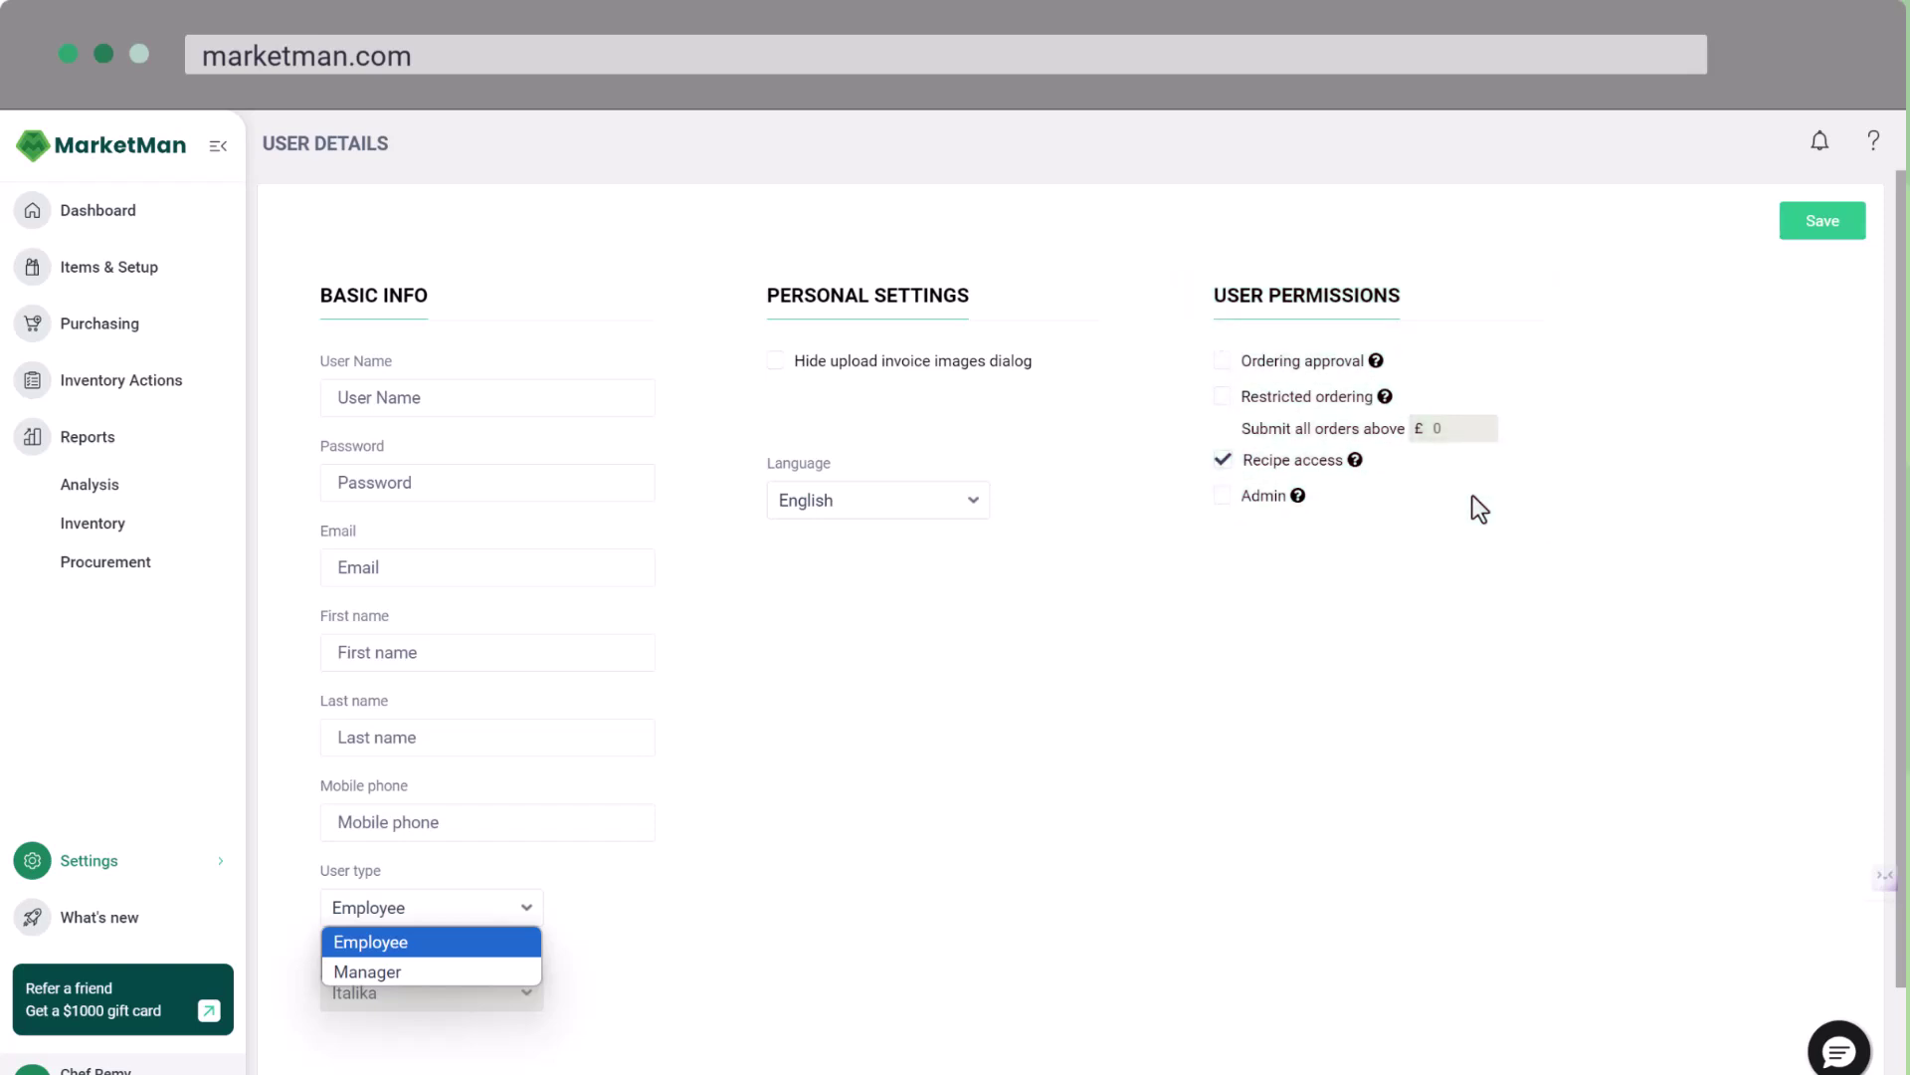
pyautogui.click(157, 267)
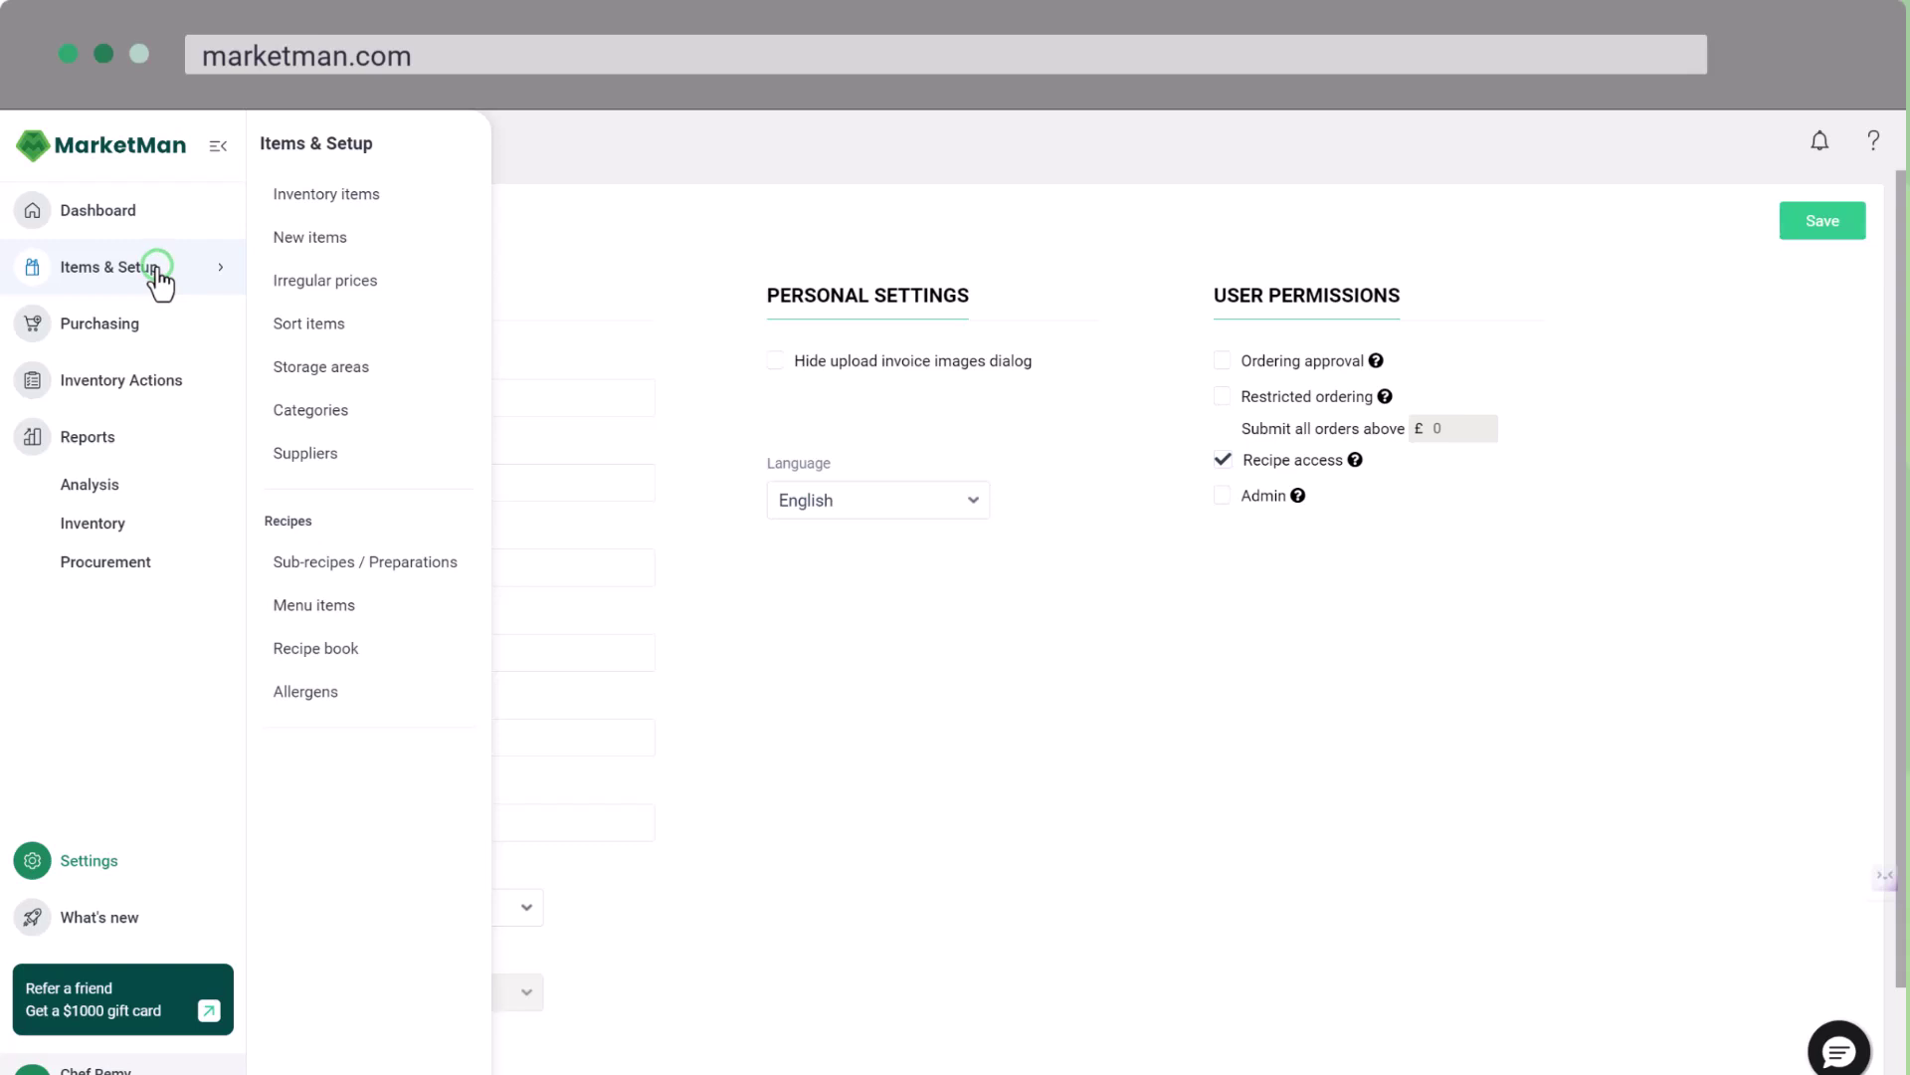
# Set supplier Fine & Fresh to deliver only on Mondays with a 13:00 cut-off, then open Categories
pyautogui.click(332, 463)
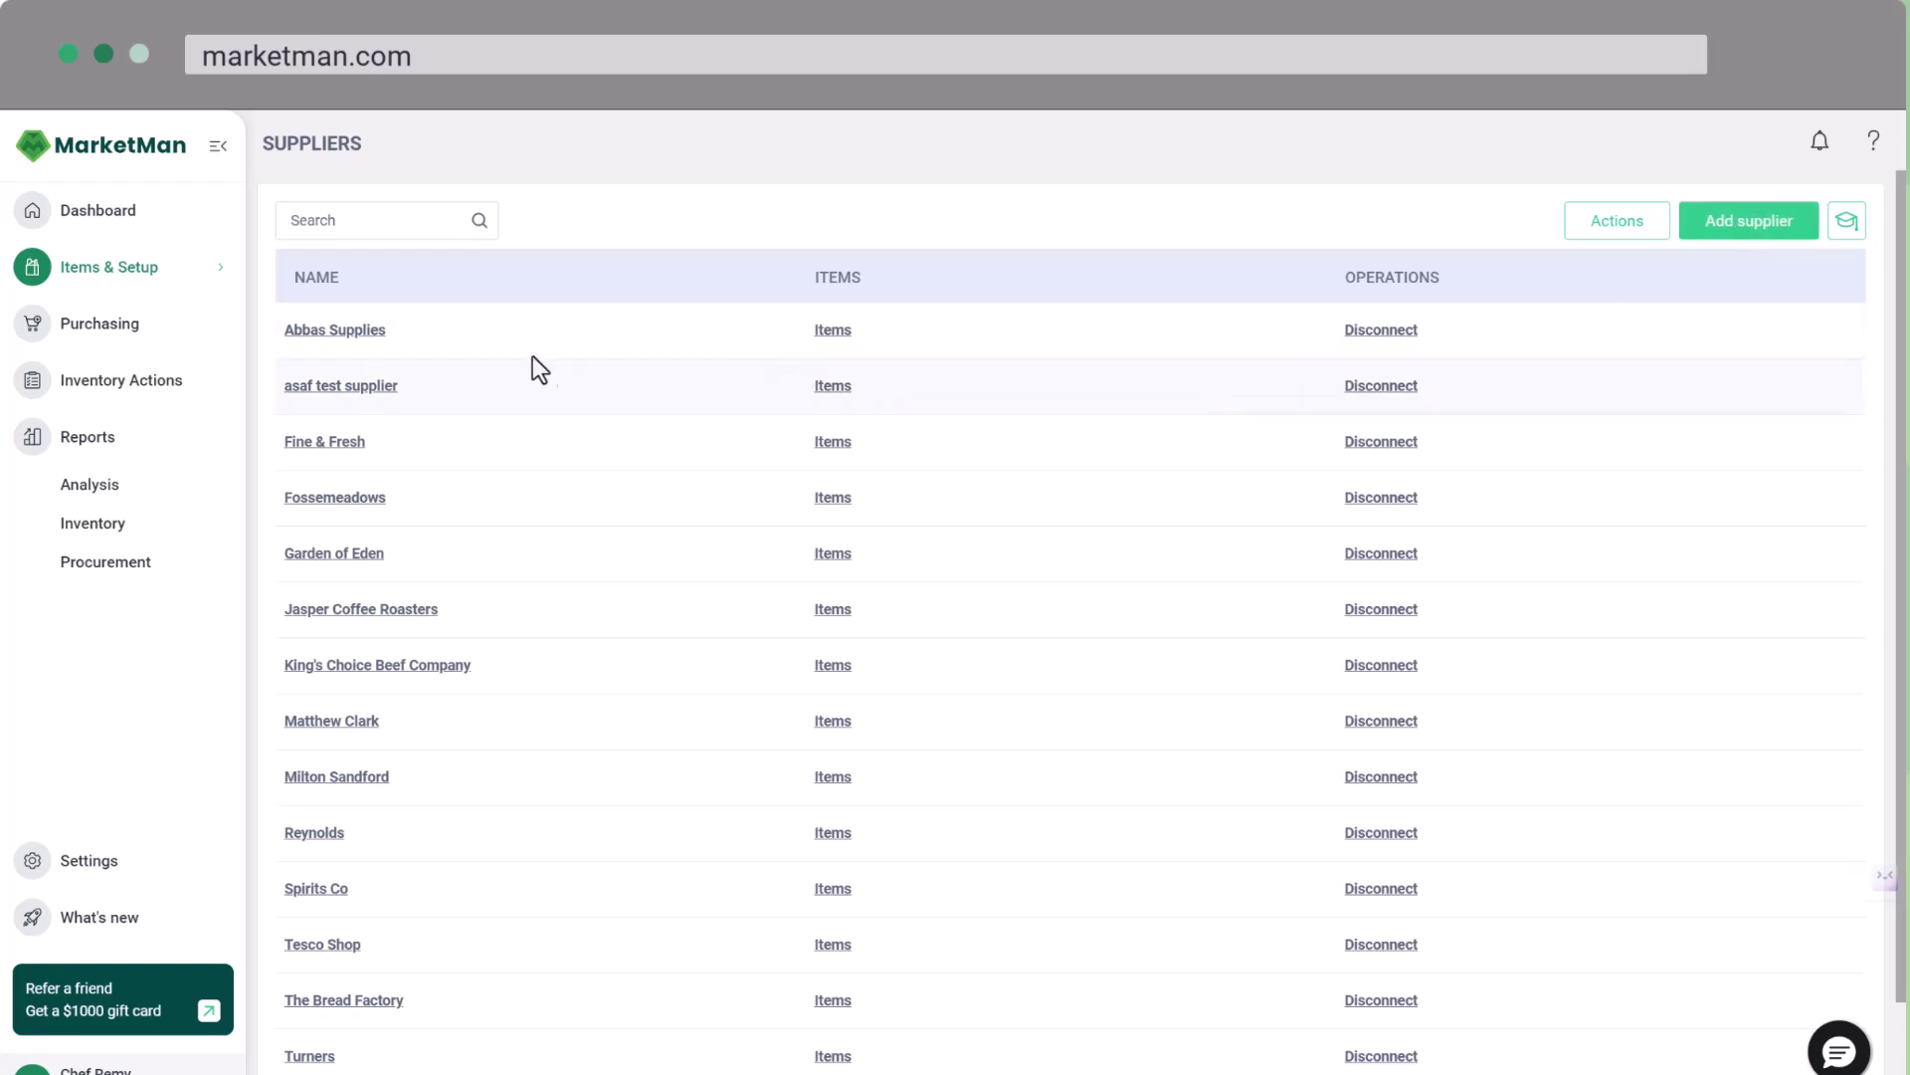
pyautogui.click(336, 445)
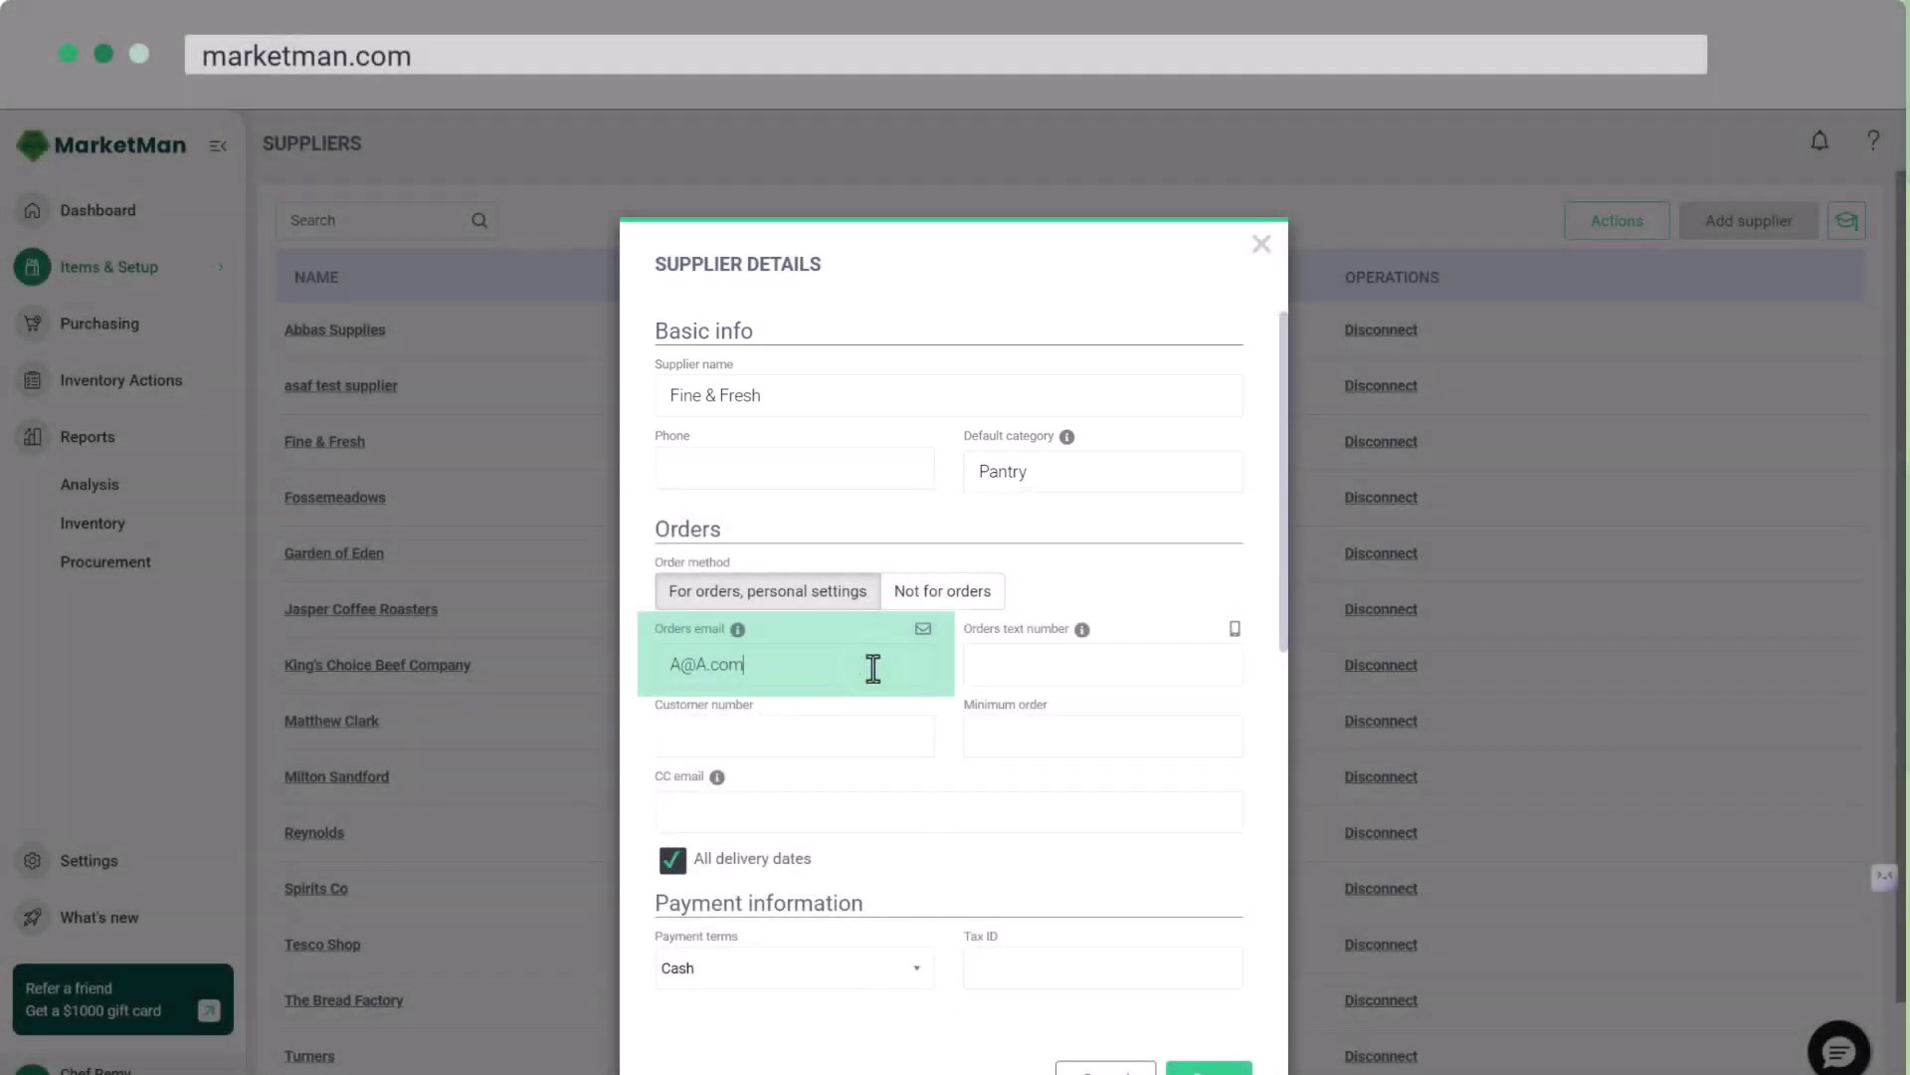
pyautogui.click(671, 638)
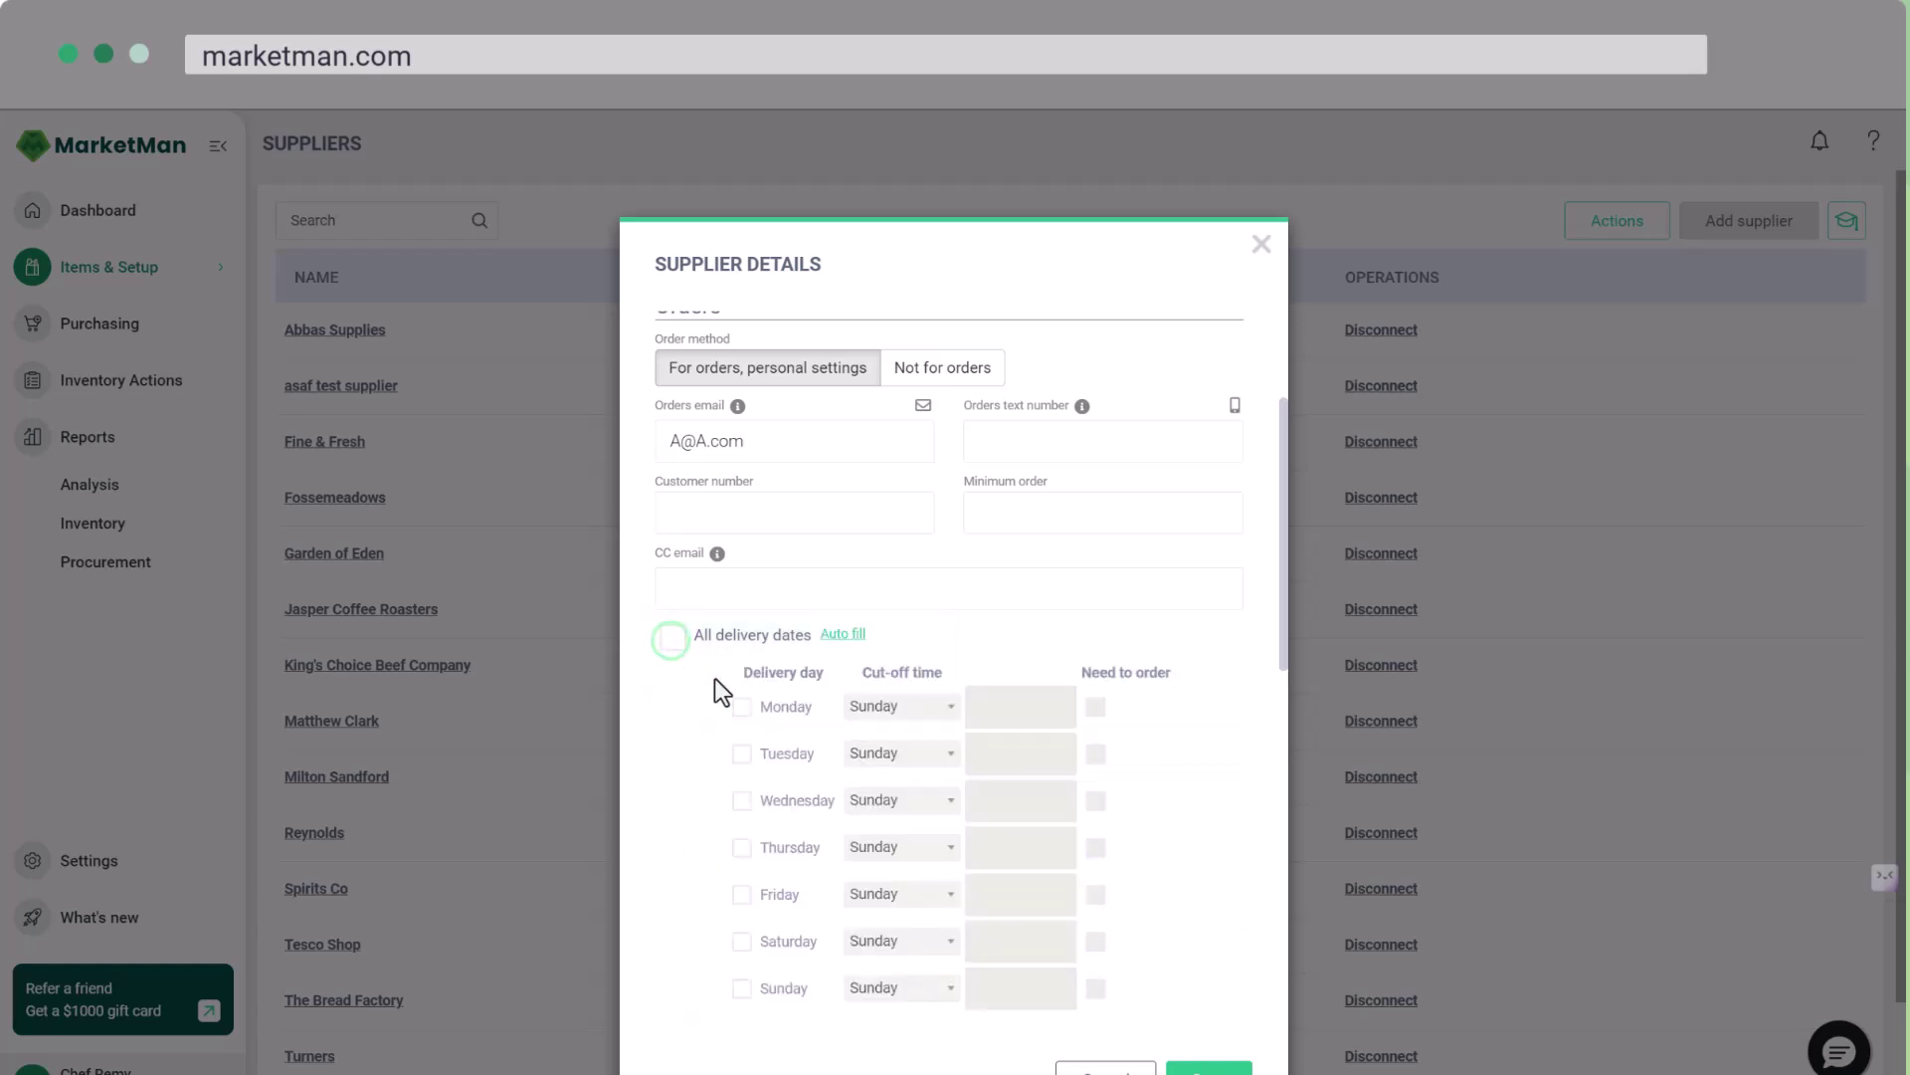
pyautogui.click(740, 708)
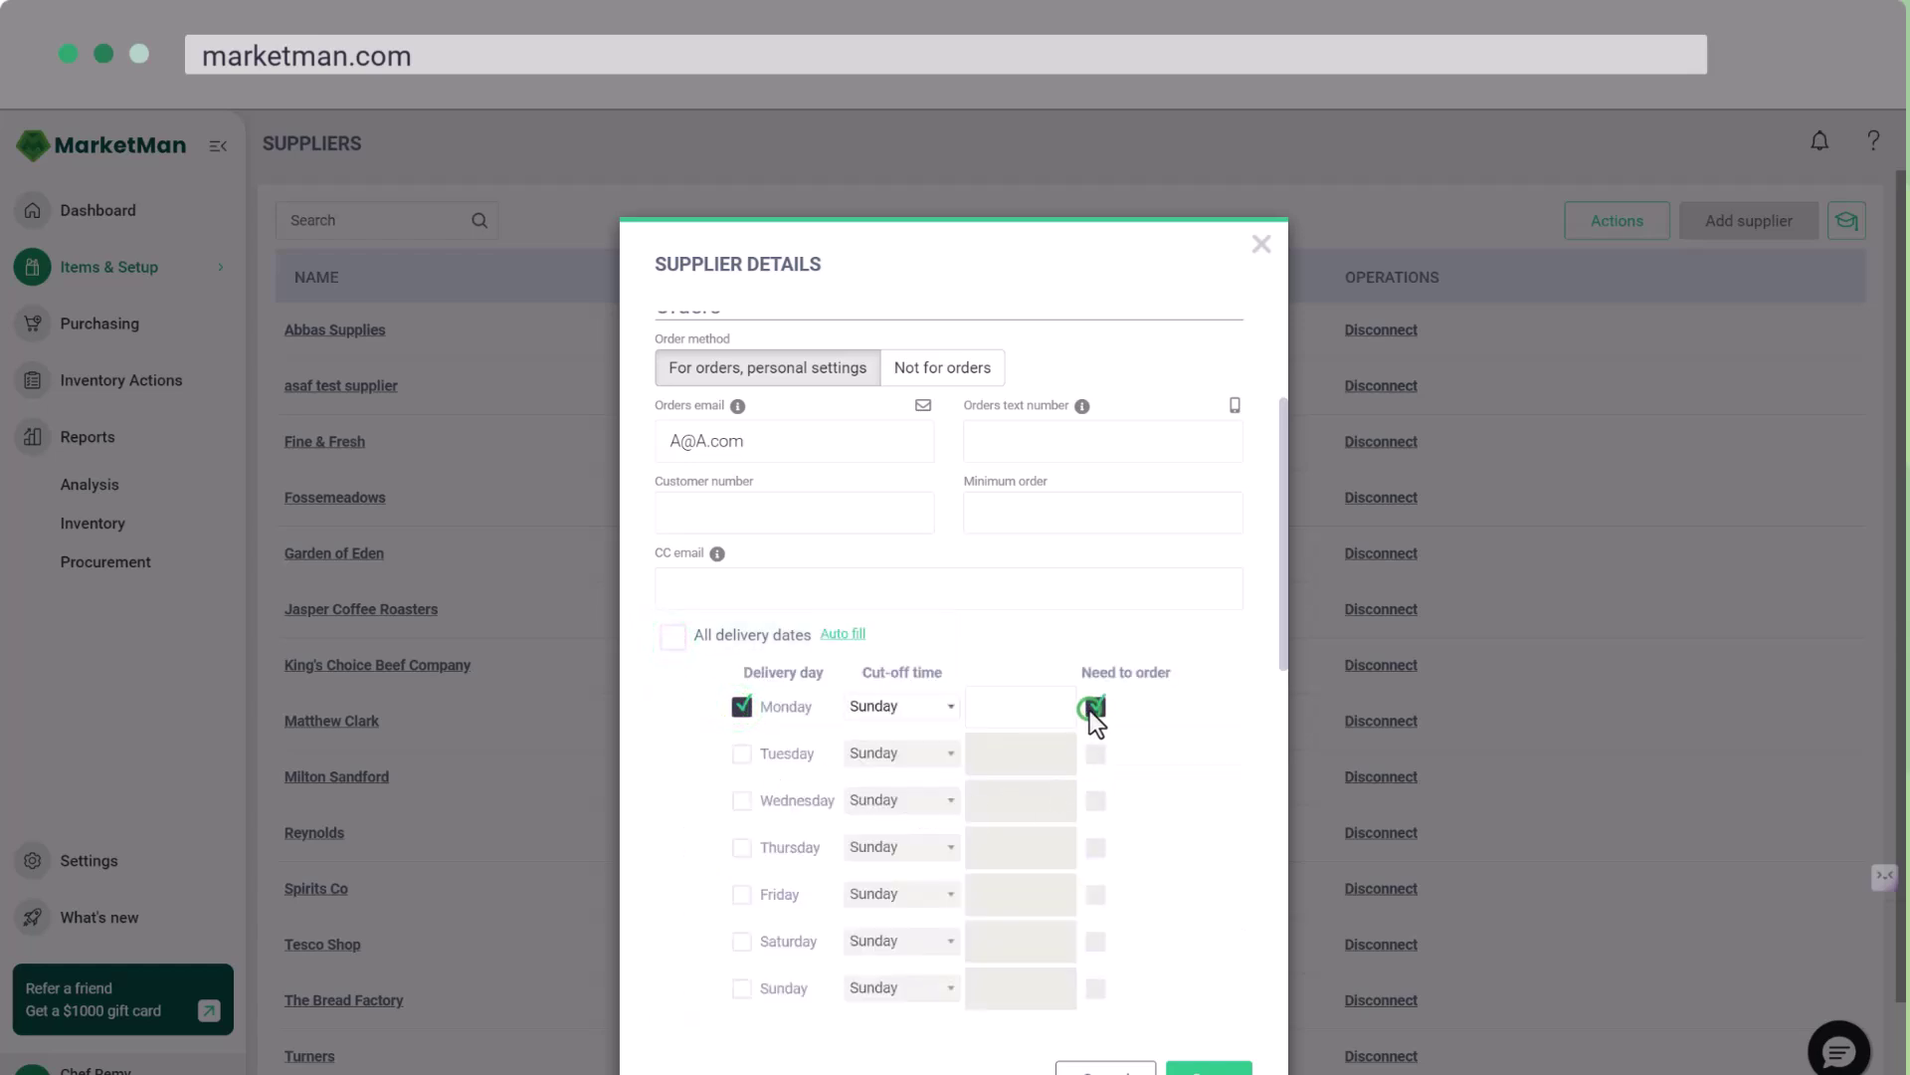
pyautogui.click(1032, 703)
pyautogui.click(1207, 795)
pyautogui.click(1208, 1068)
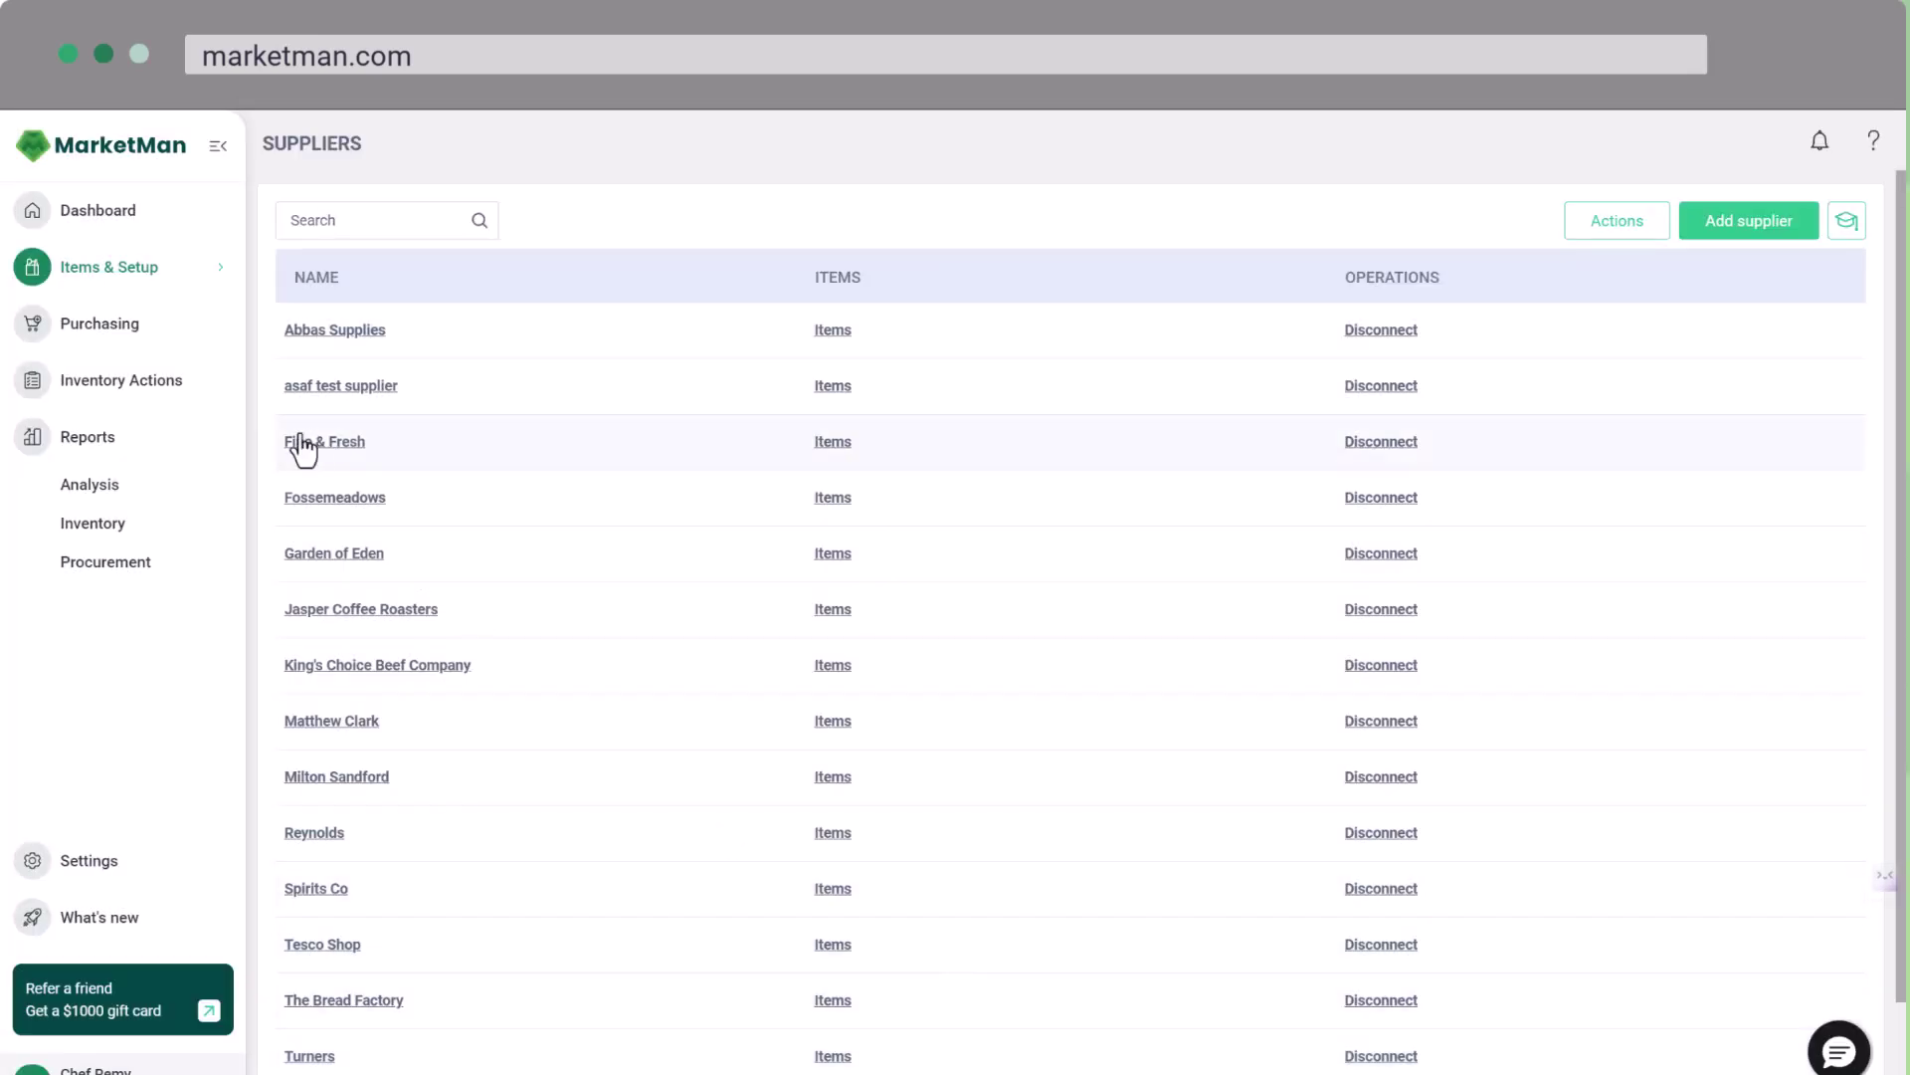
pyautogui.moveTo(186, 283)
pyautogui.click(318, 412)
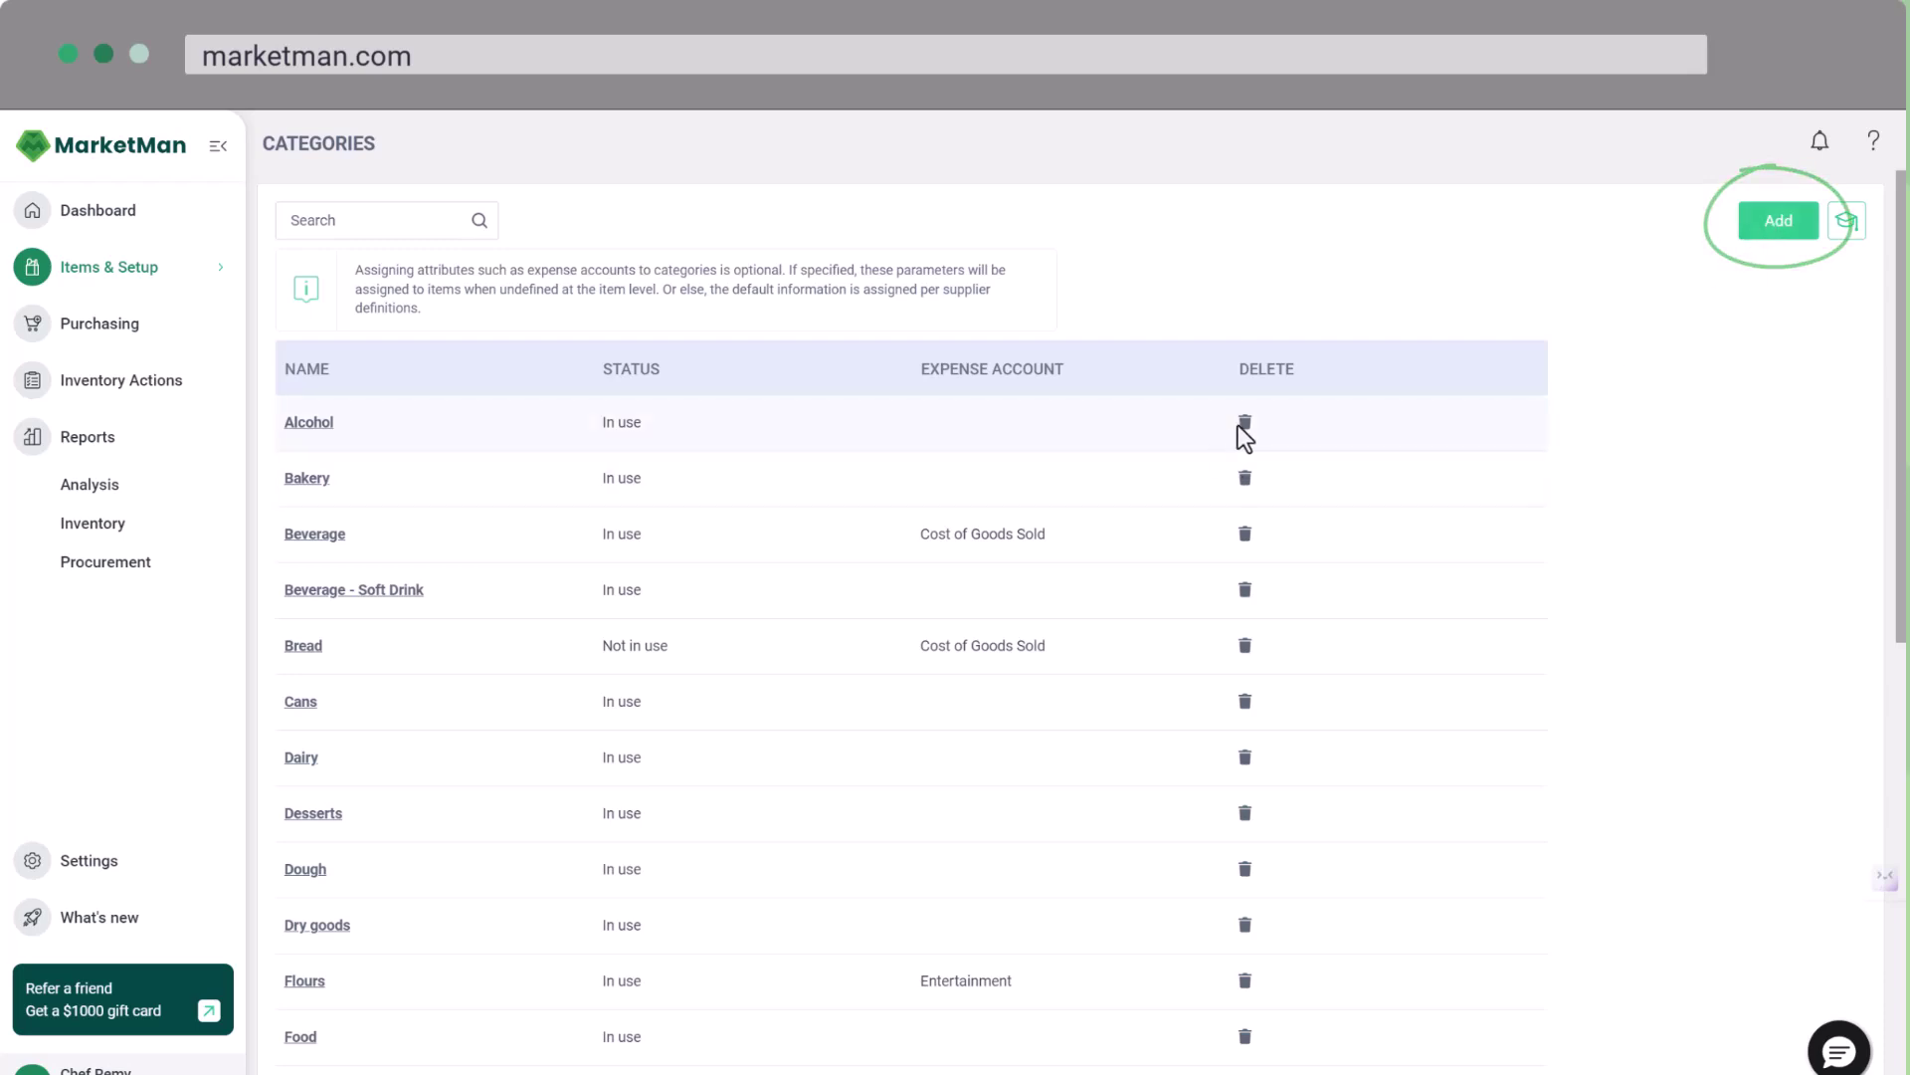
pyautogui.click(306, 424)
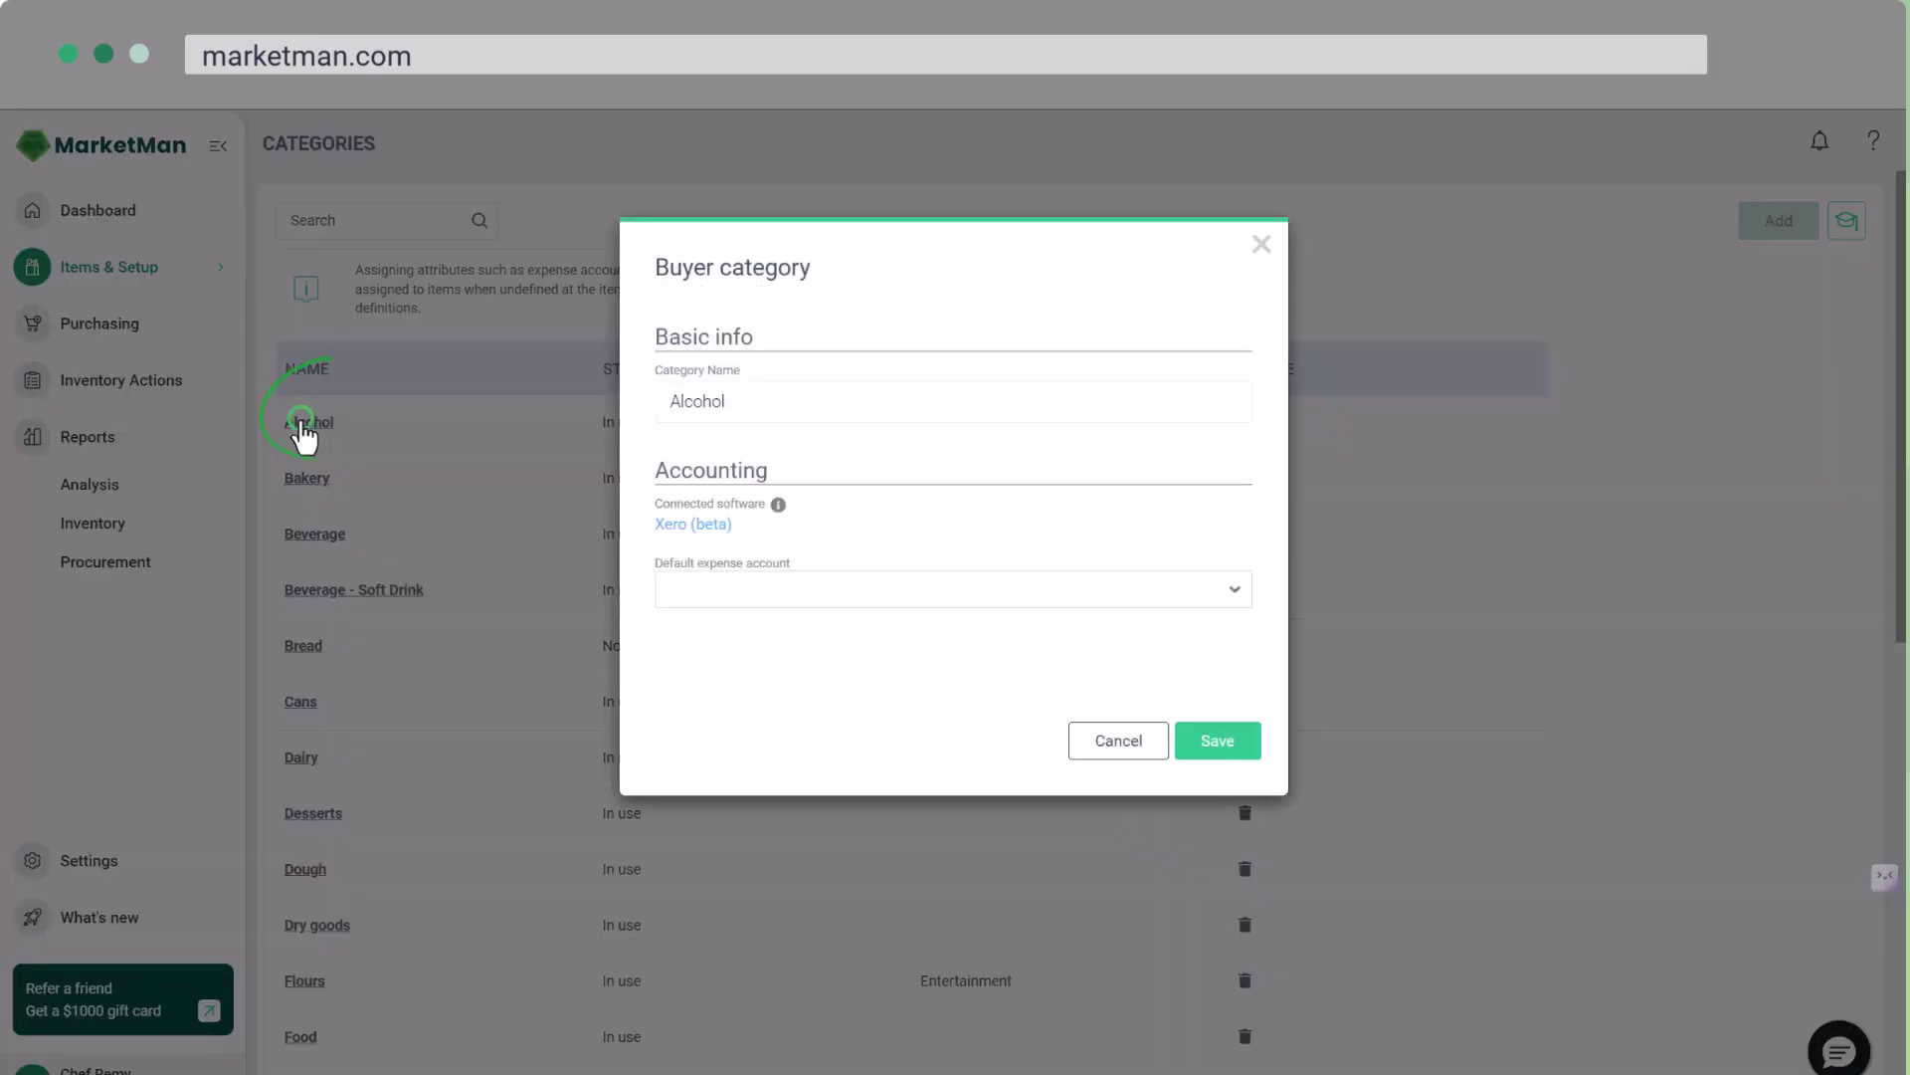
pyautogui.click(1260, 245)
pyautogui.moveTo(187, 288)
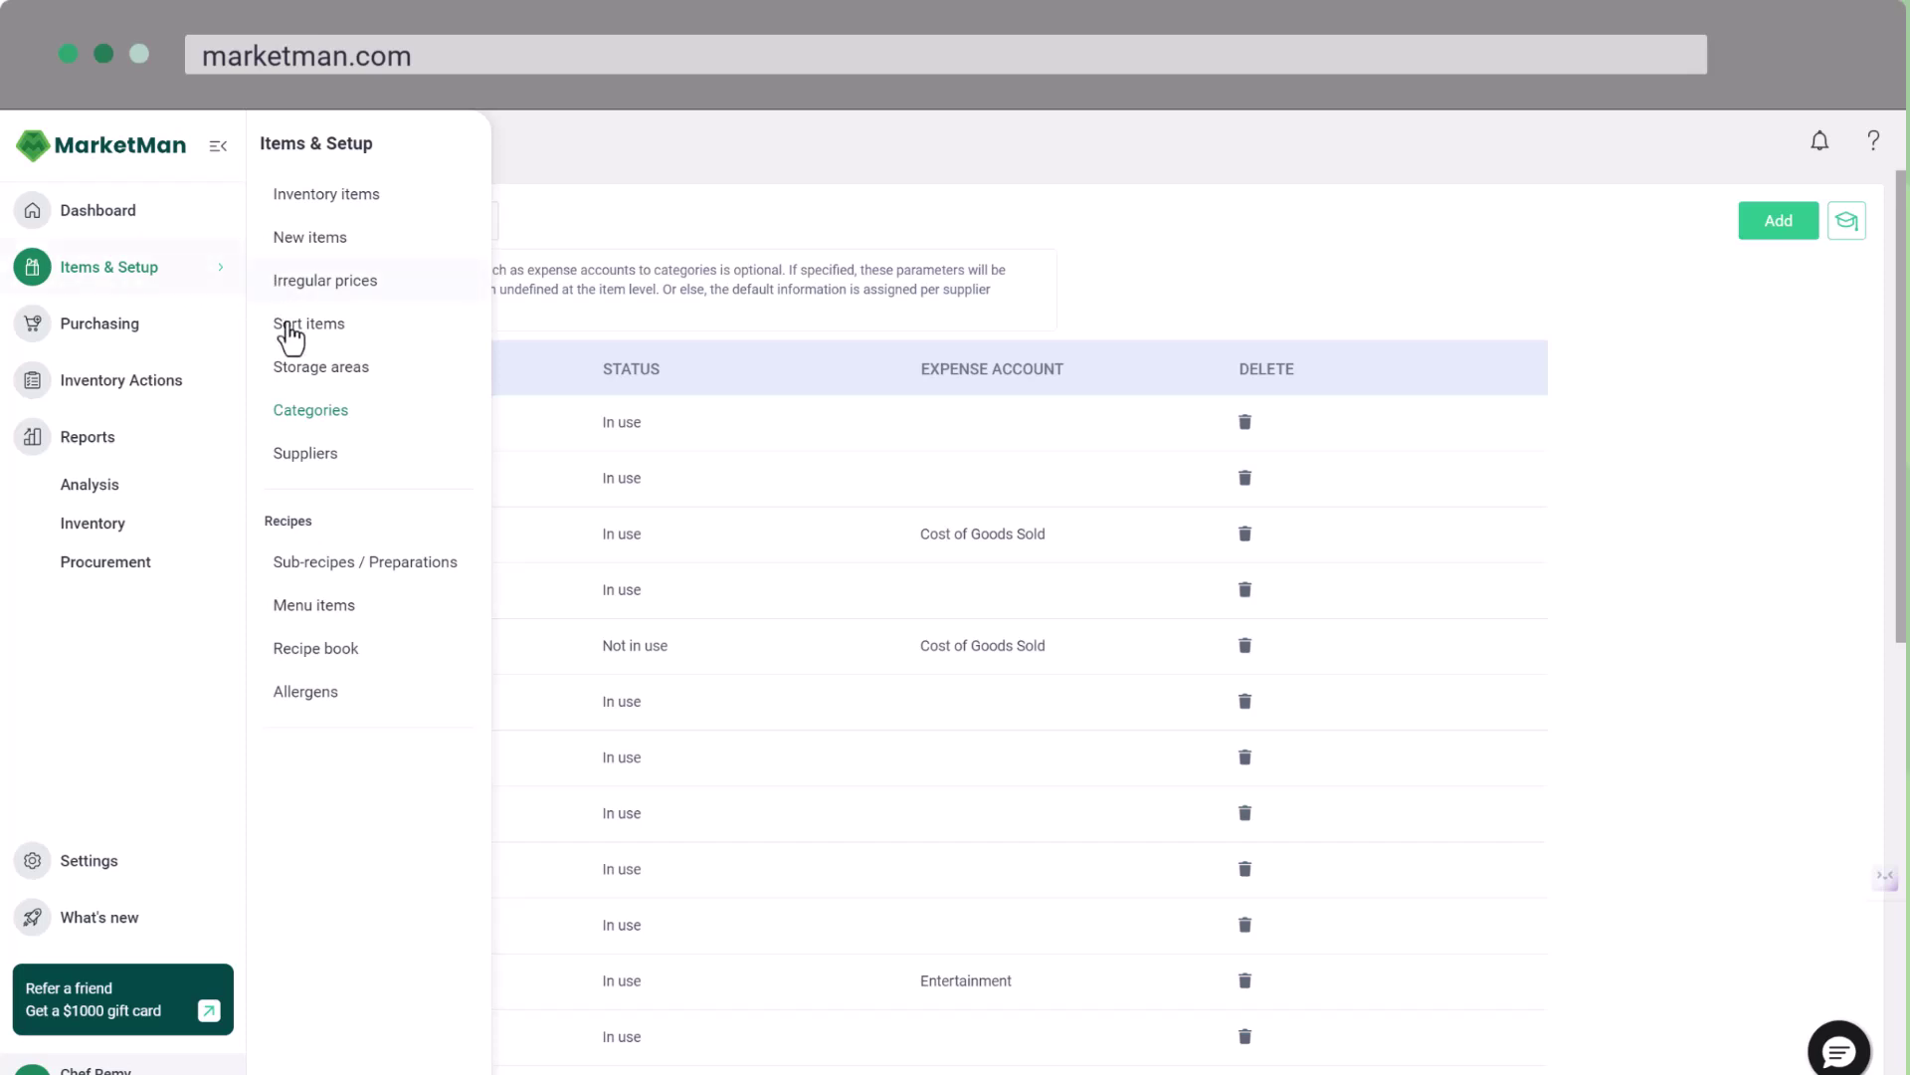
# Open the Storage areas list showing Back Fridge, Freezer and Pantry
pyautogui.click(304, 379)
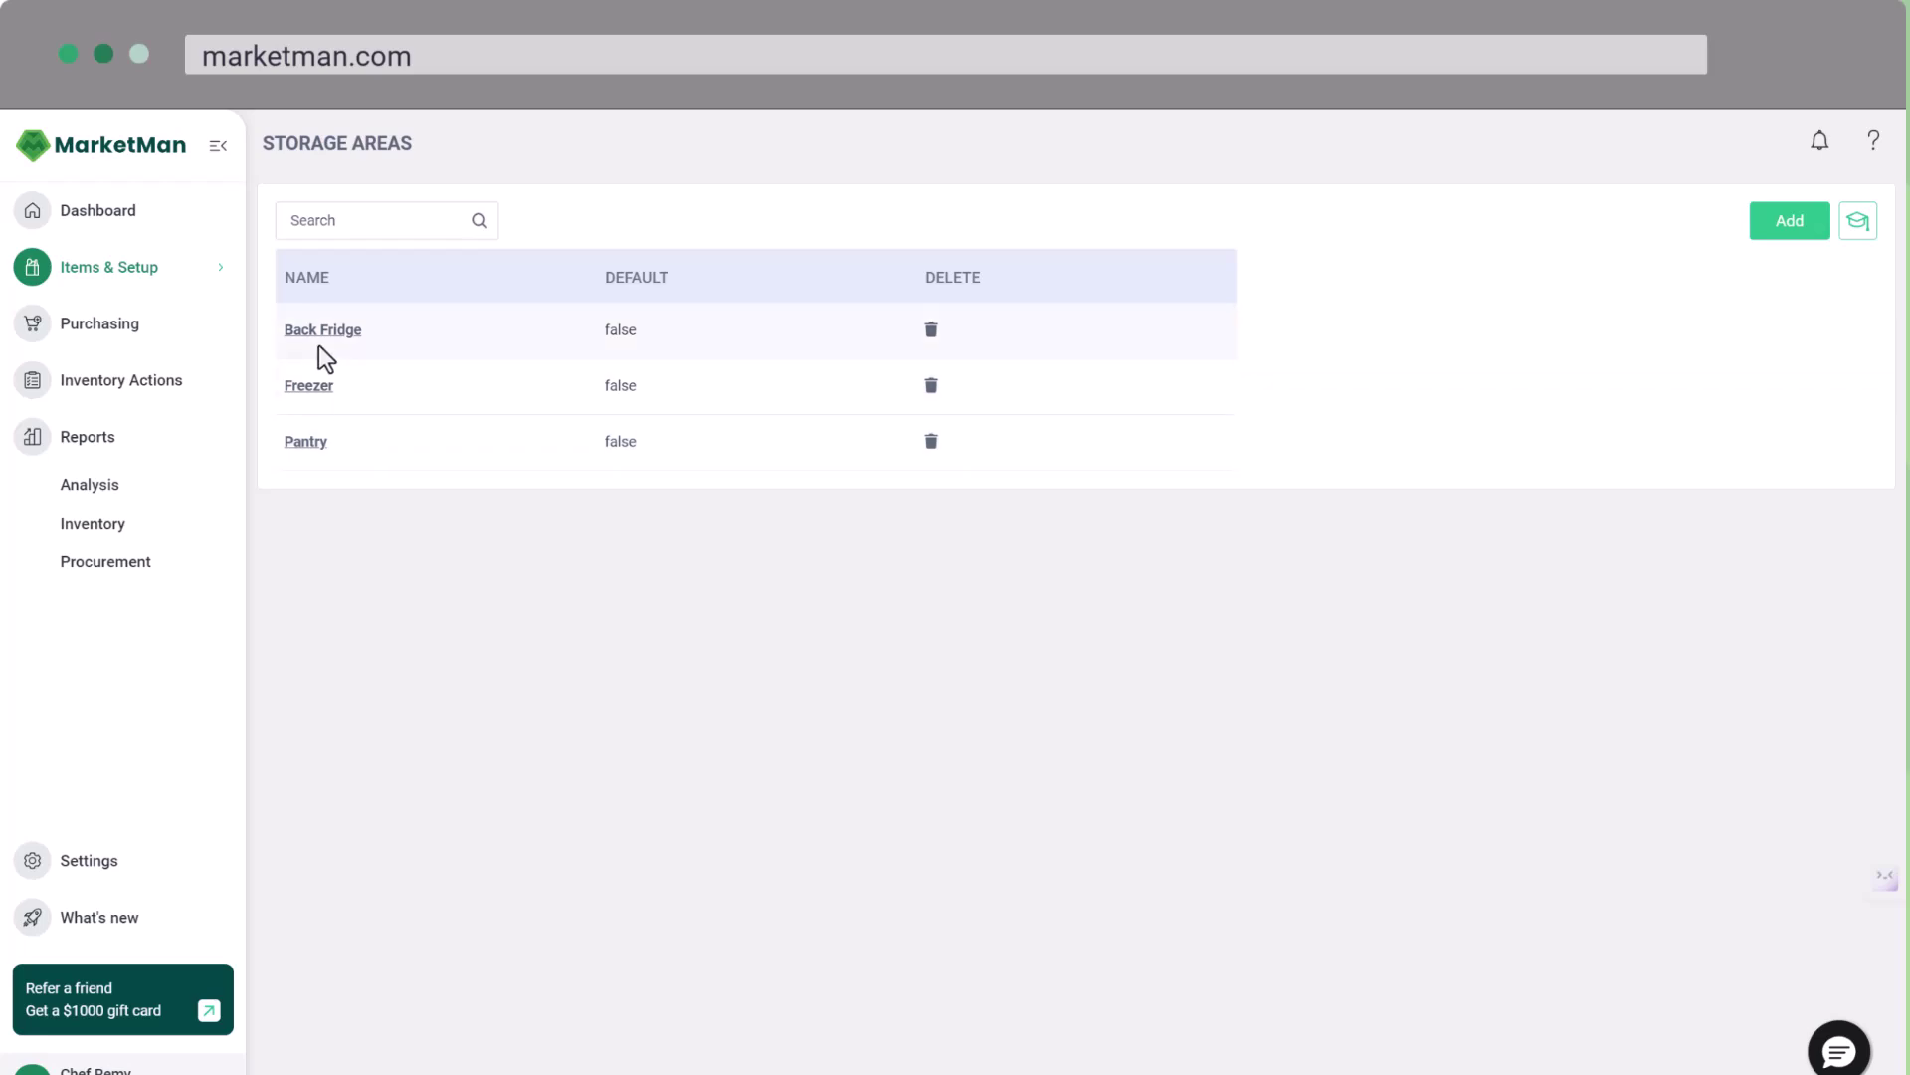
pyautogui.moveTo(213, 290)
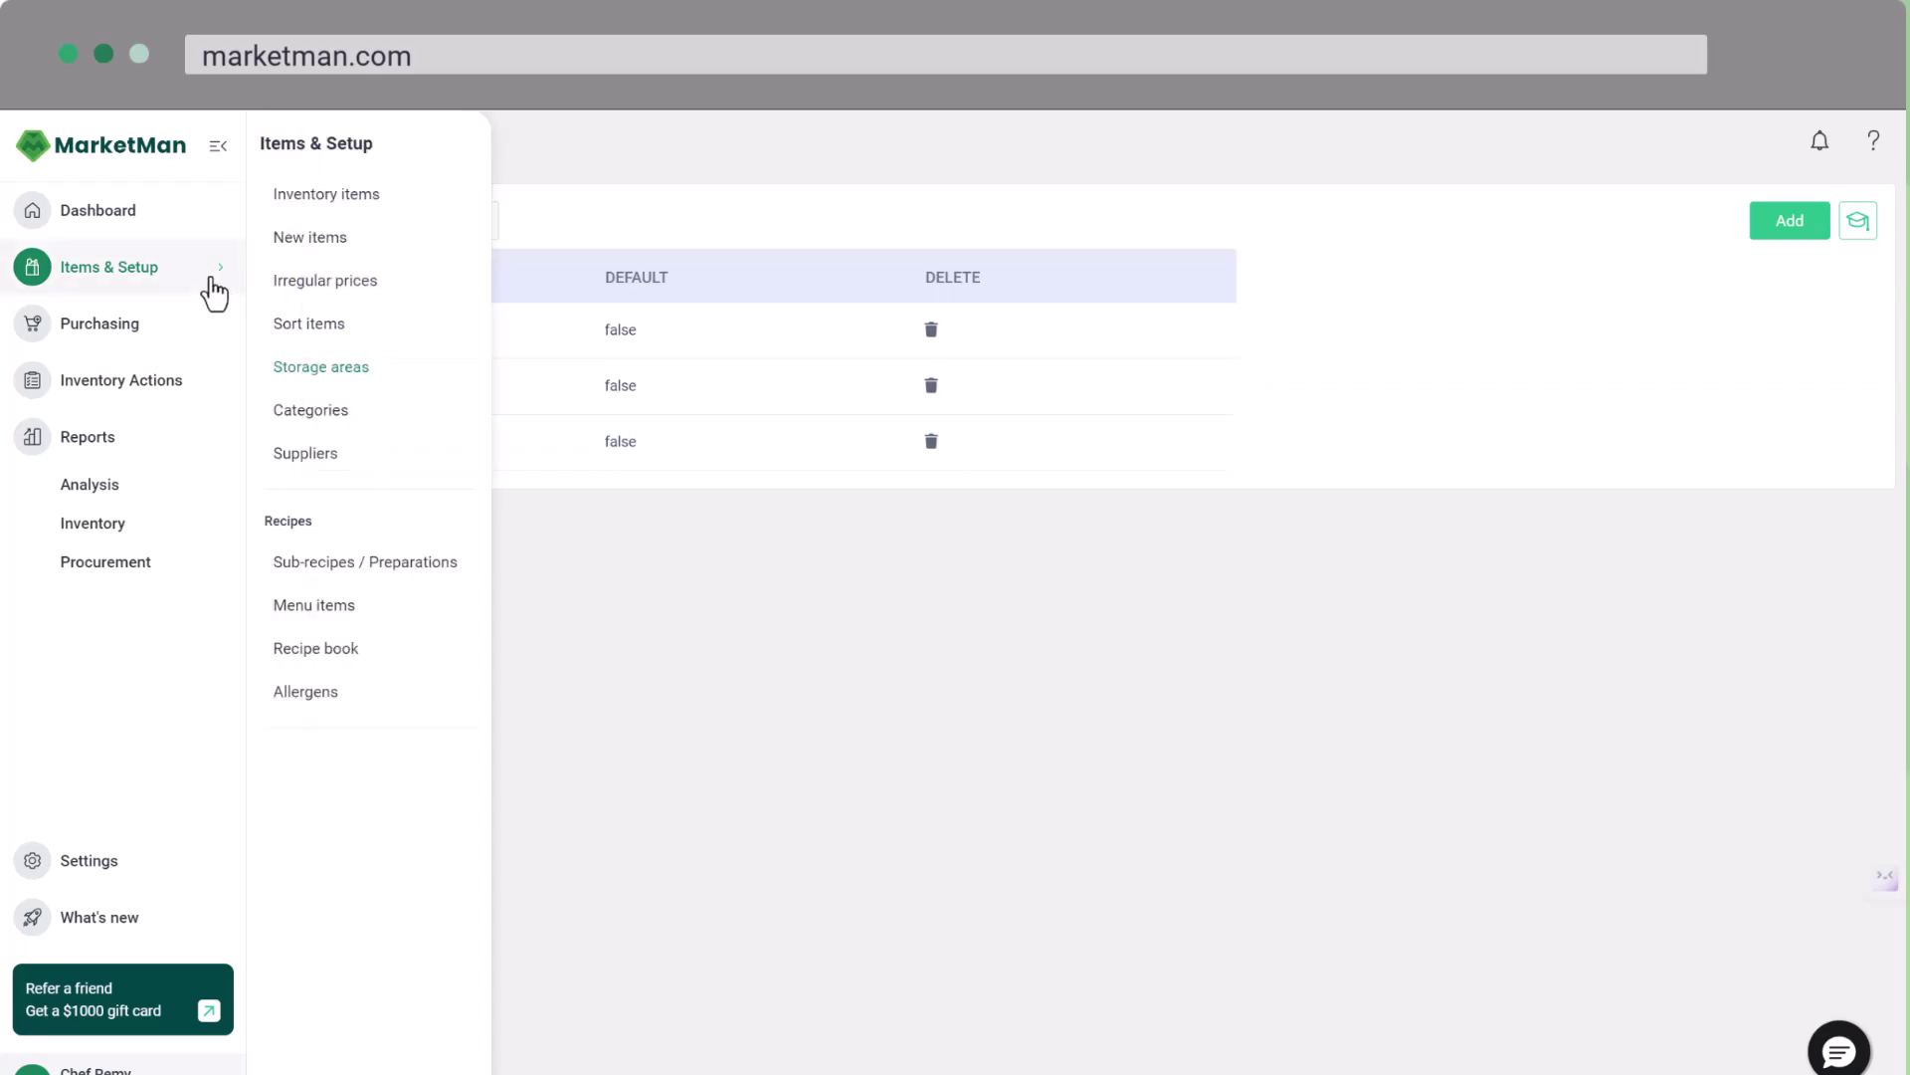
# Assign the 3 Floyds Zombie Dust Keg item to the Pantry storage area and save
pyautogui.click(328, 197)
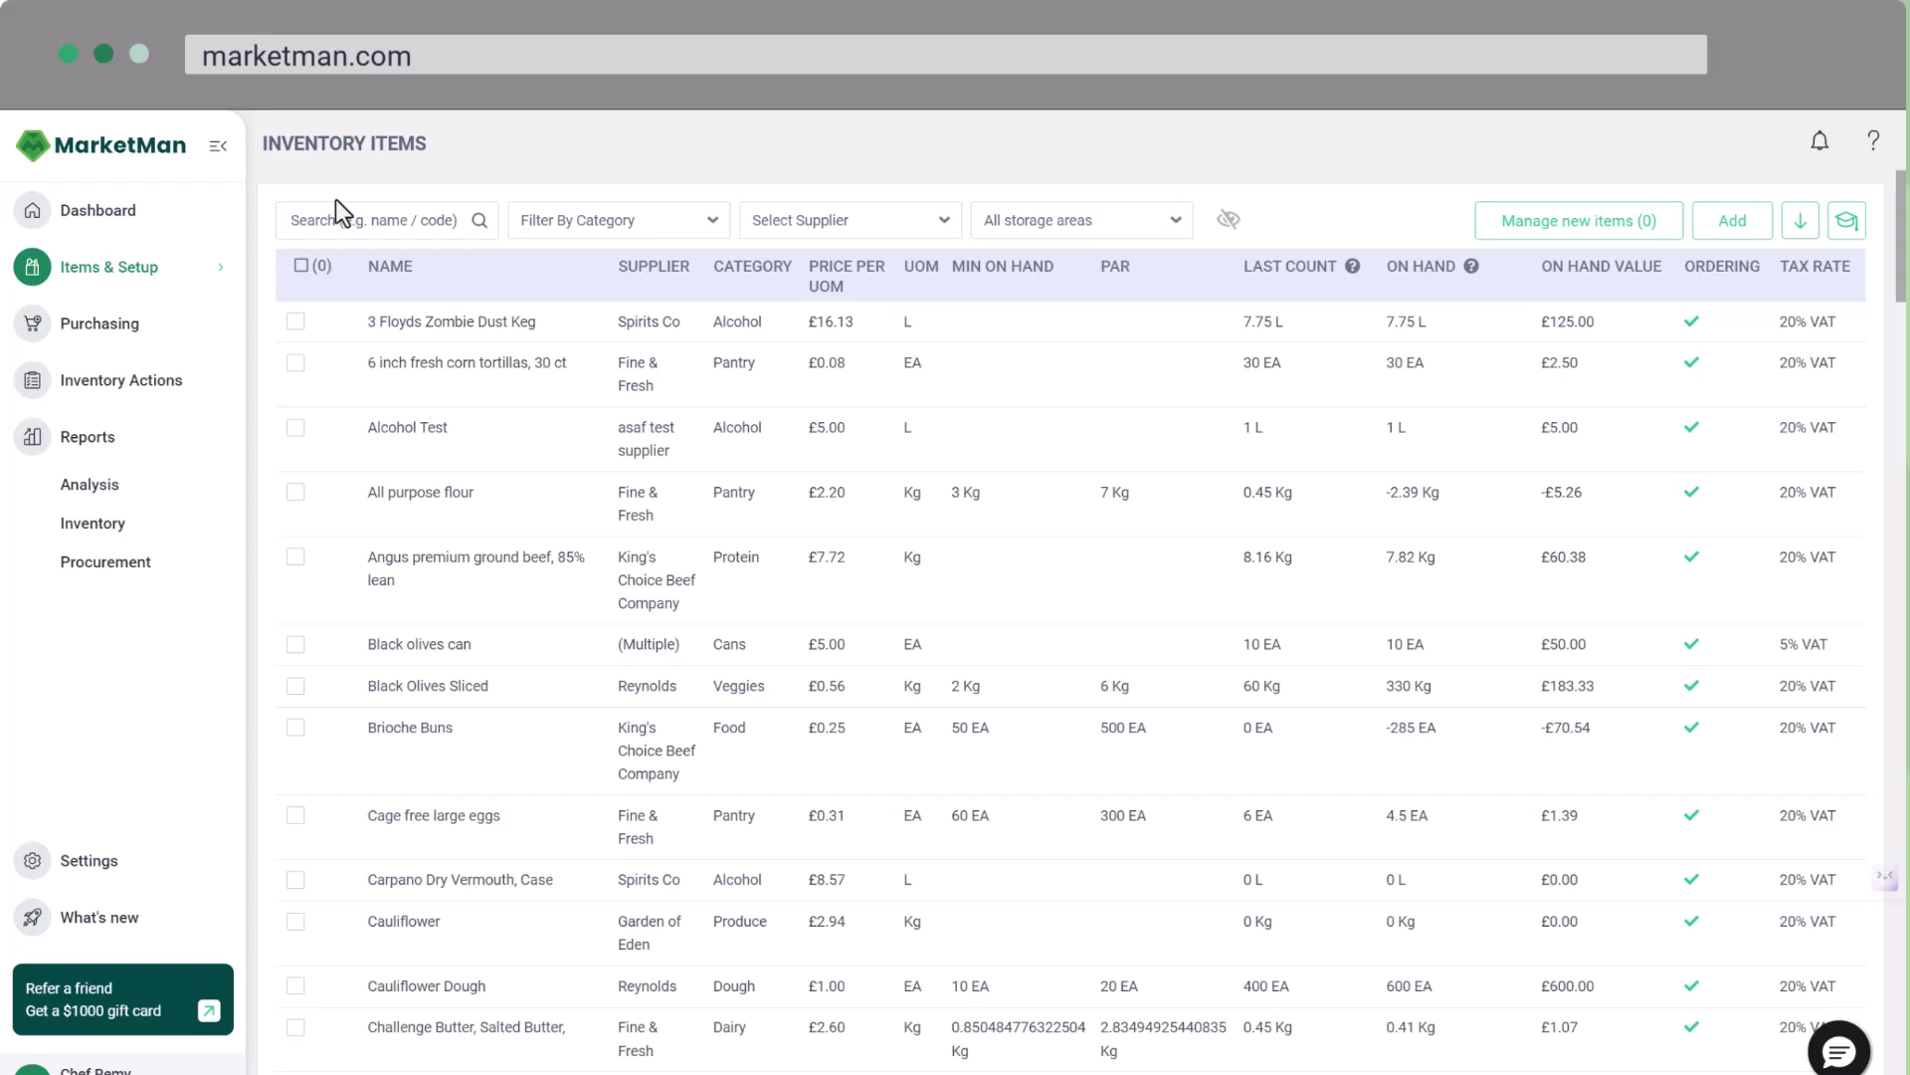
pyautogui.click(416, 328)
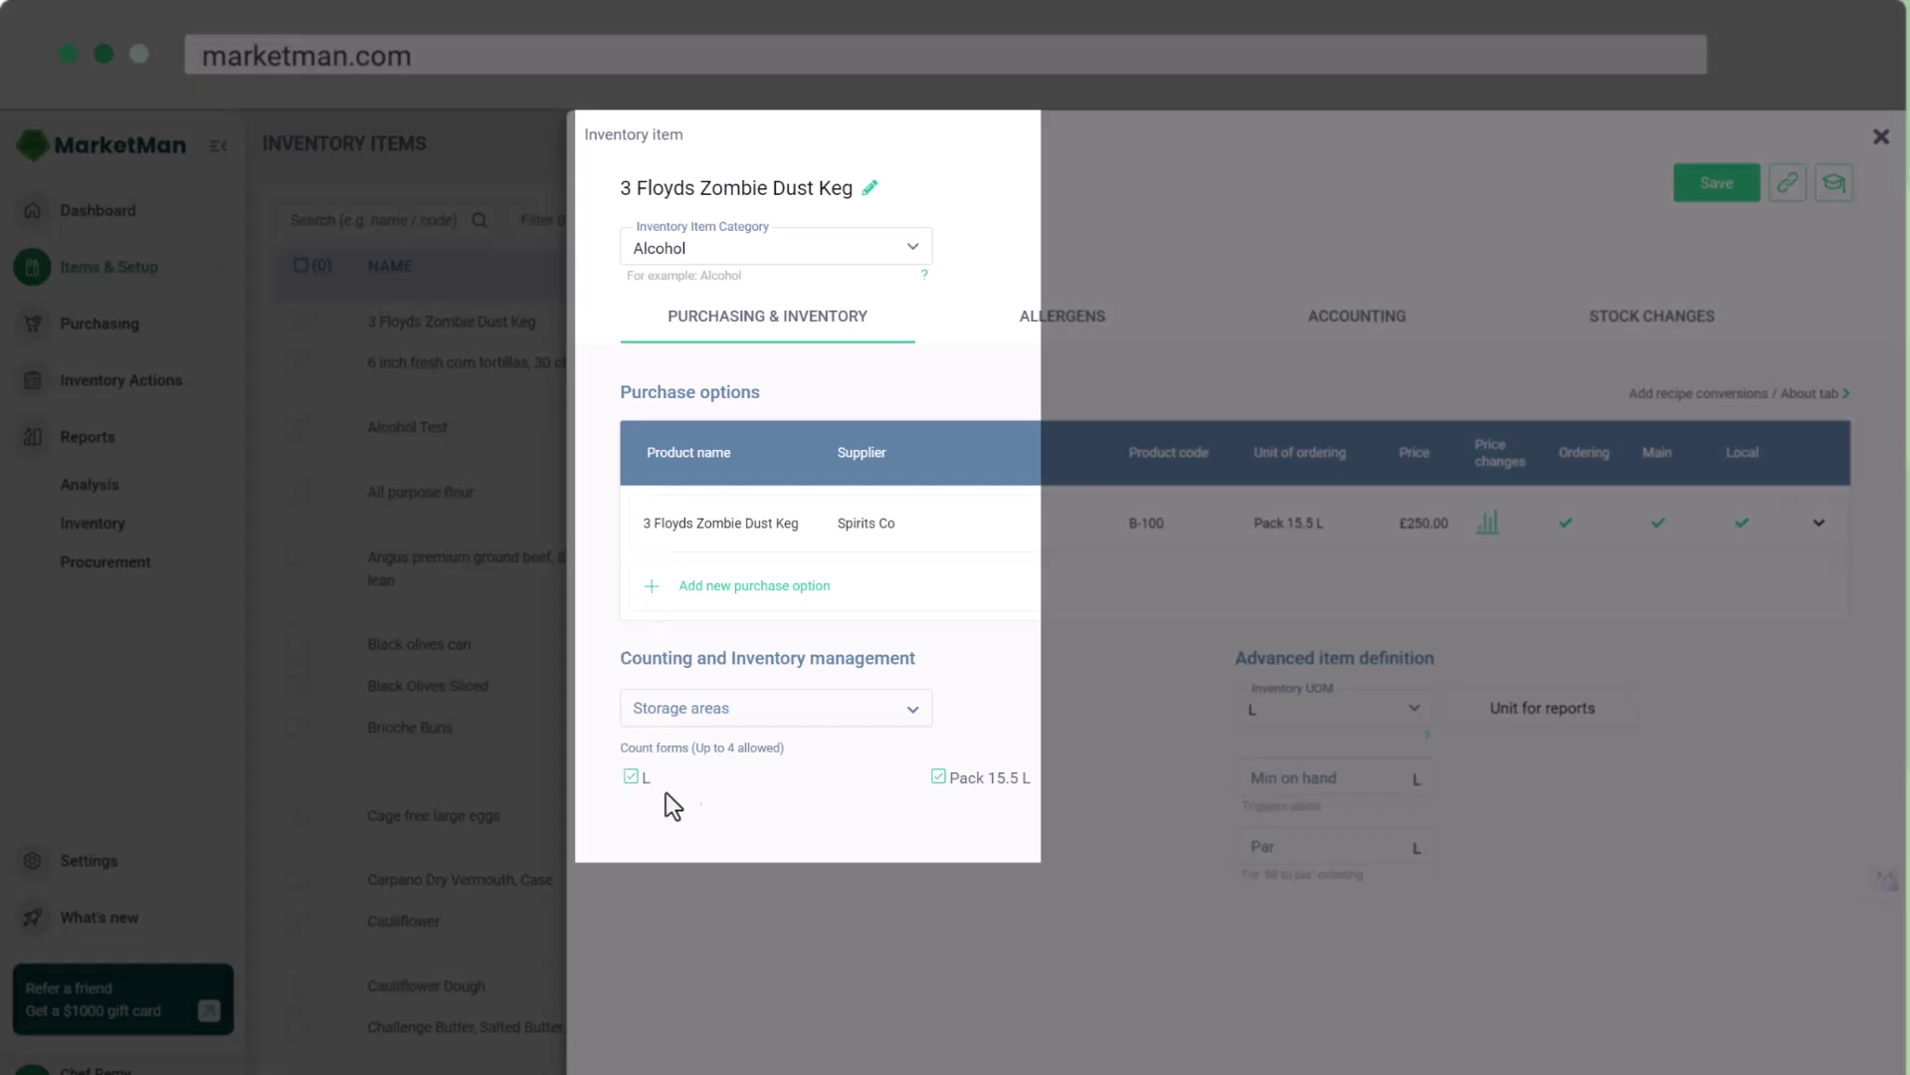
pyautogui.click(760, 716)
pyautogui.click(1054, 856)
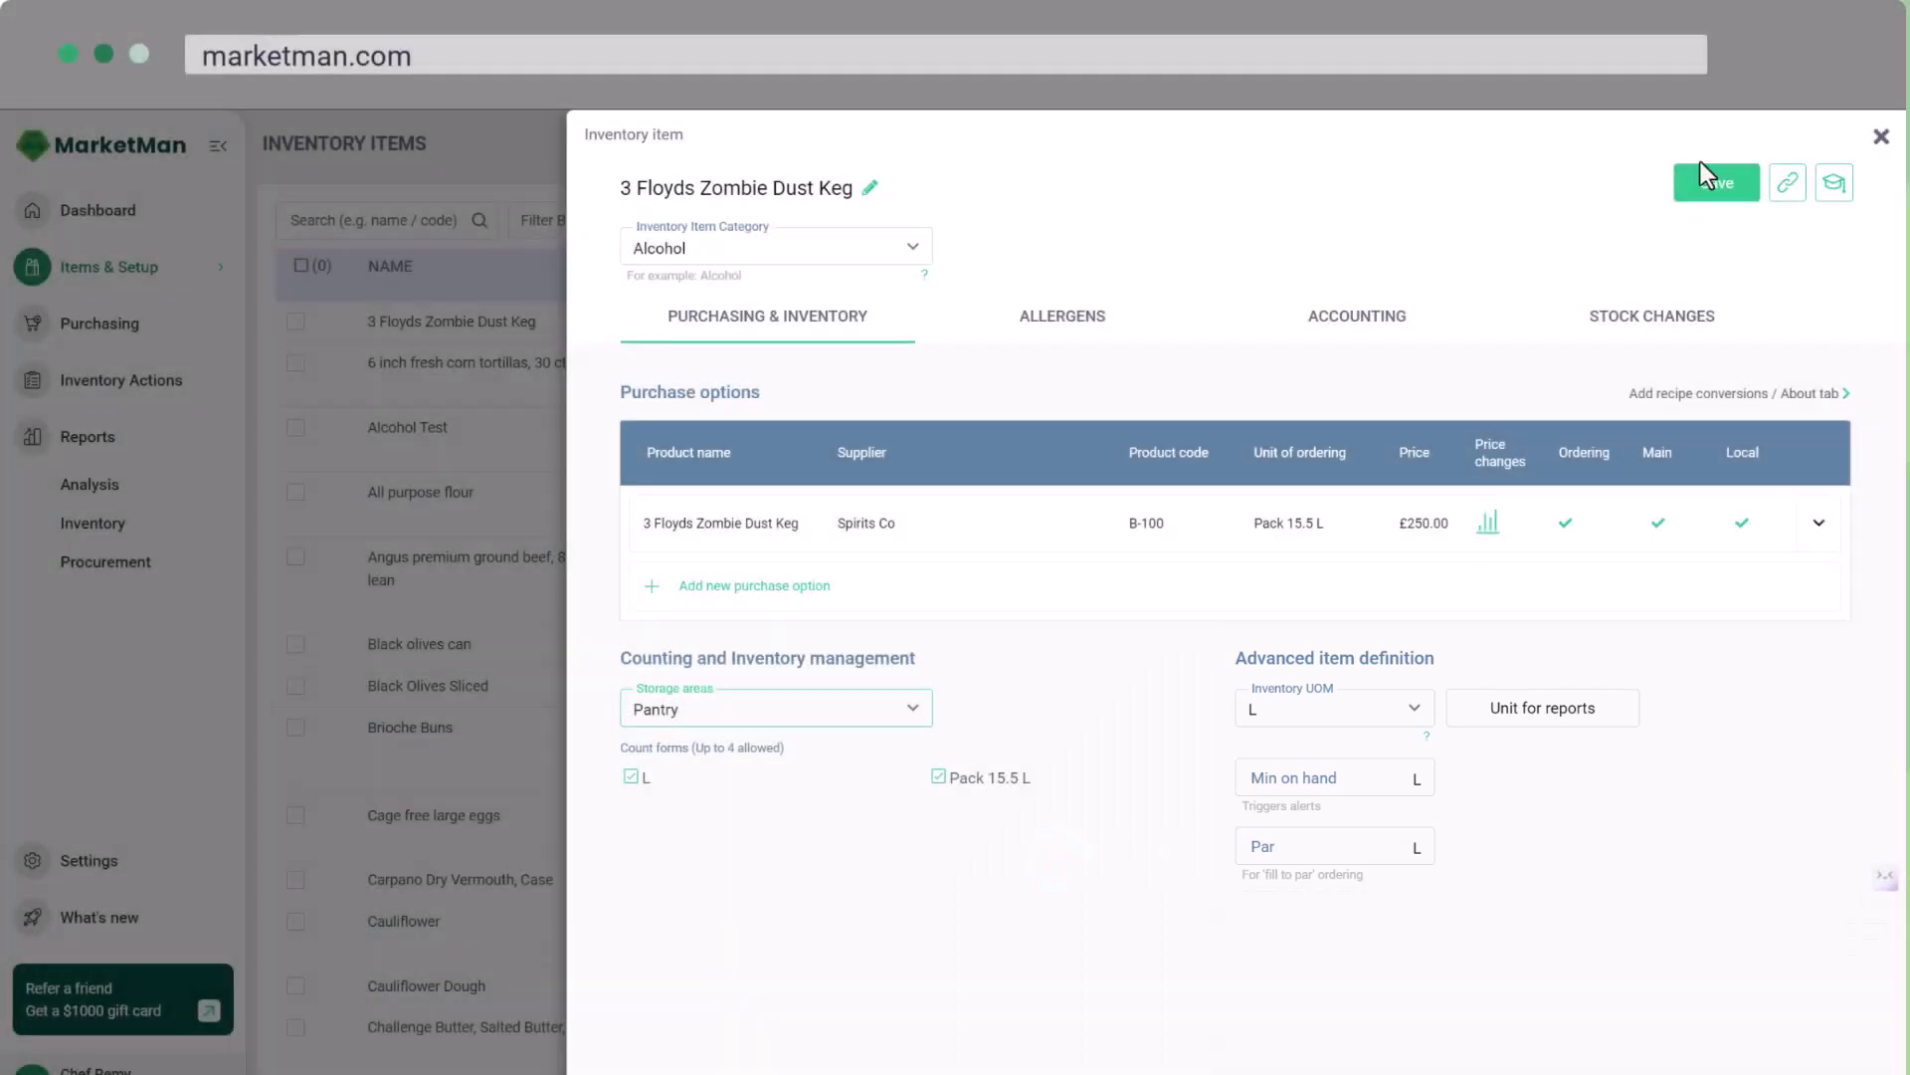
pyautogui.click(1707, 189)
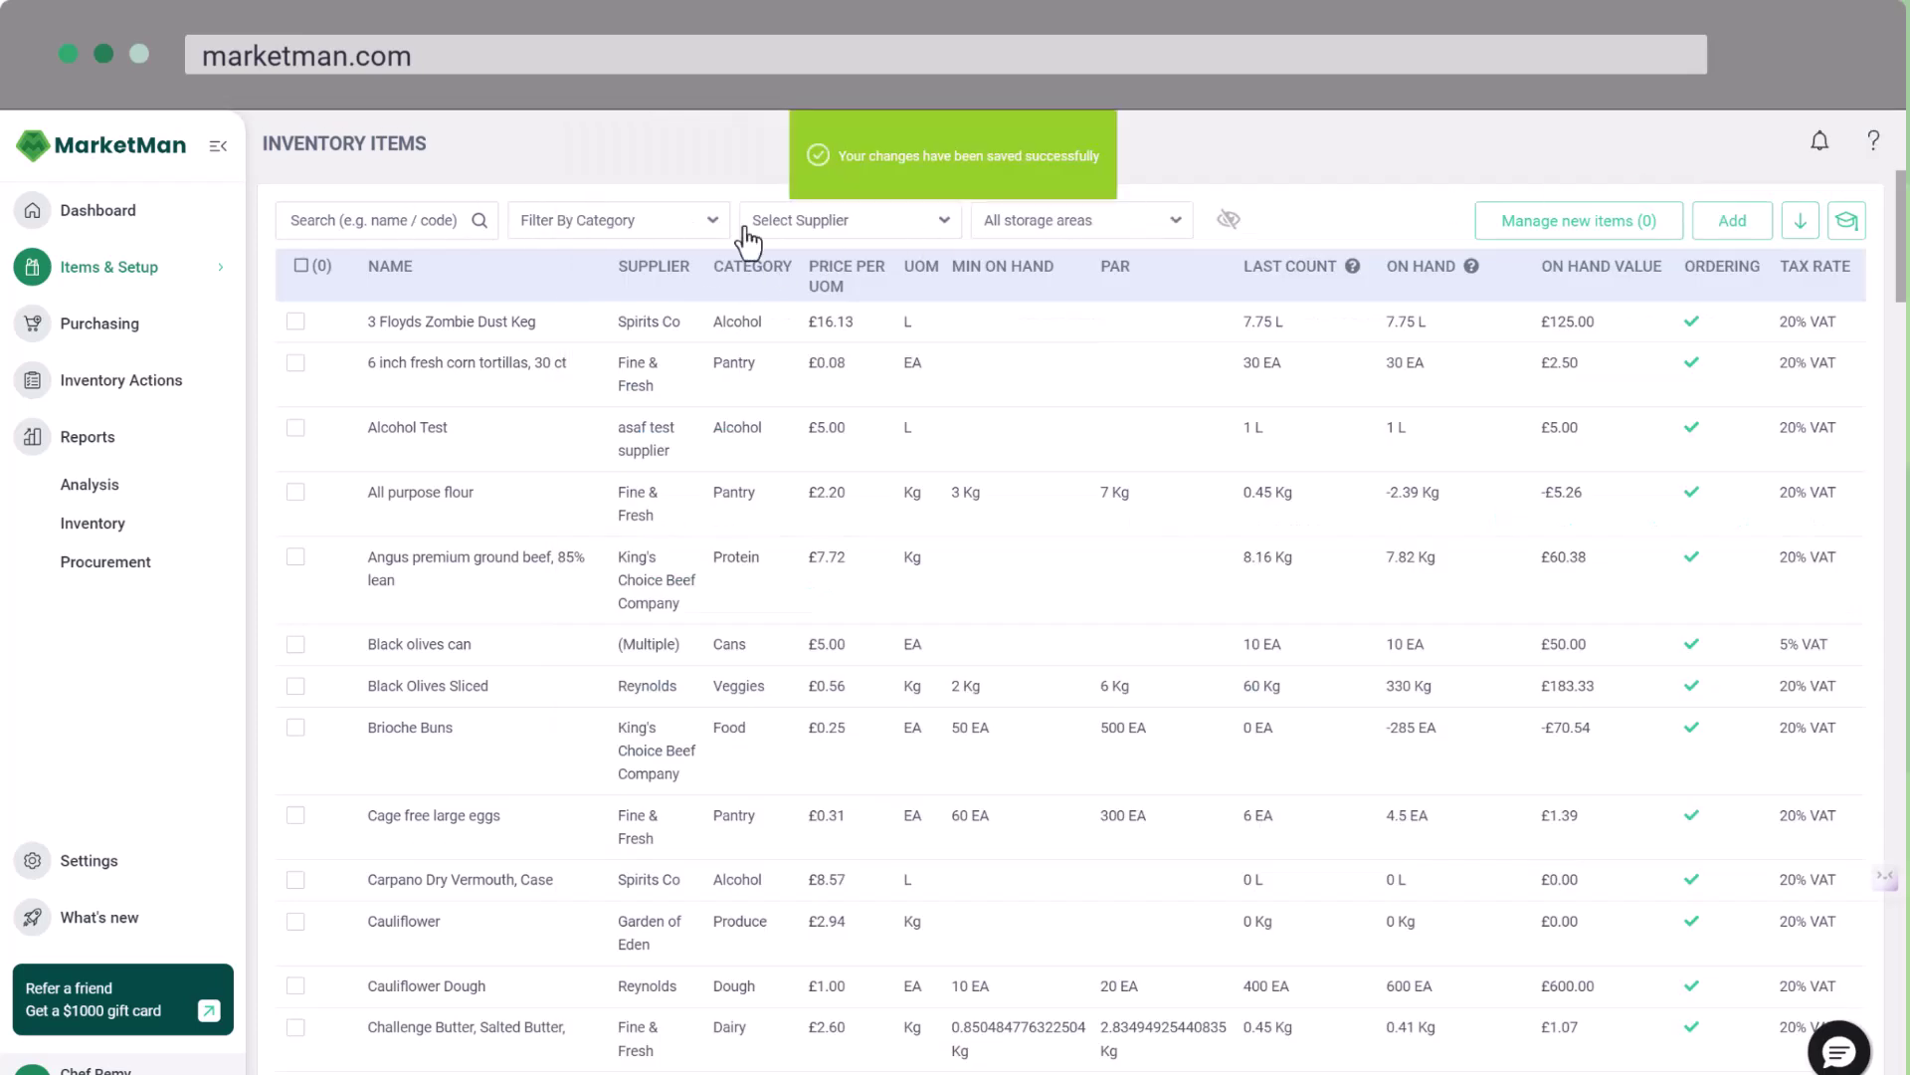
# Filter inventory items to supplier Fine & Fresh and select all 30 items
pyautogui.click(748, 238)
pyautogui.click(811, 393)
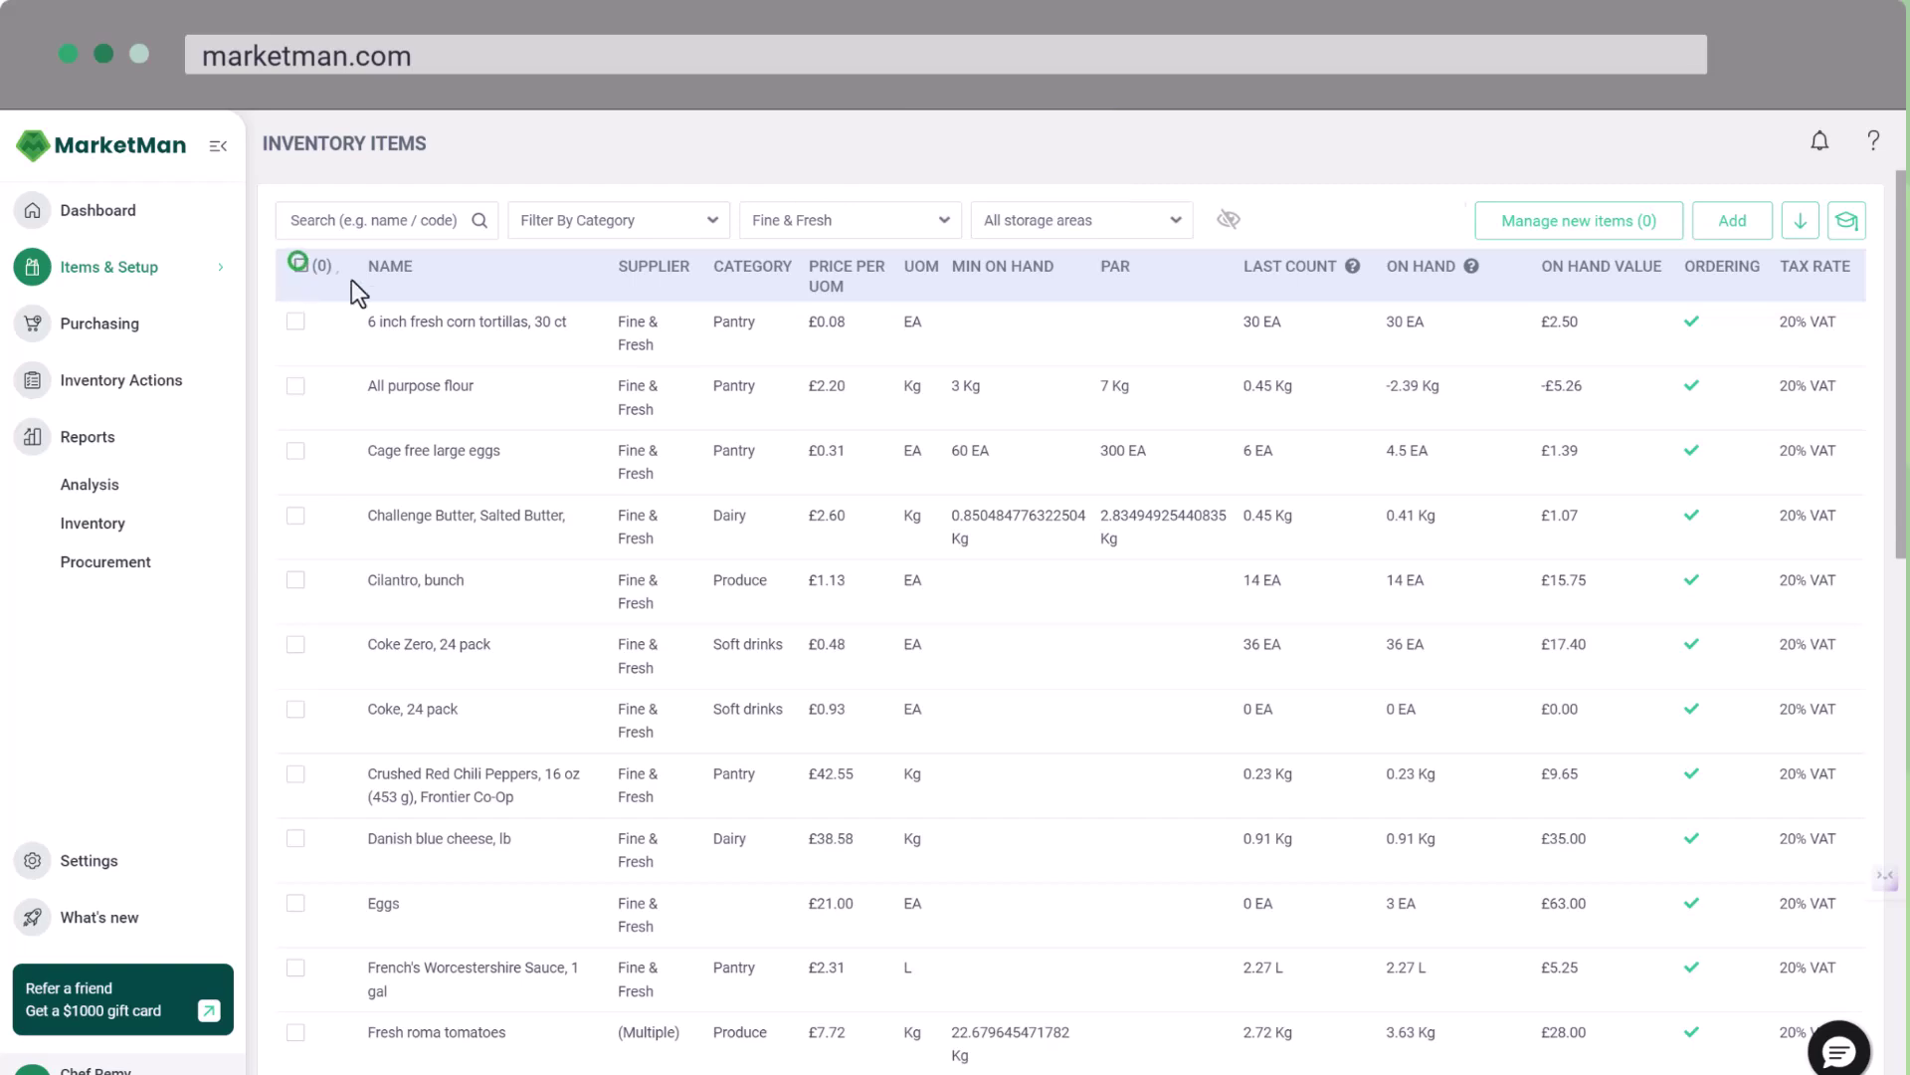
pyautogui.click(298, 265)
# Bulk-update the selected items to add the Pantry storage area
pyautogui.click(1429, 225)
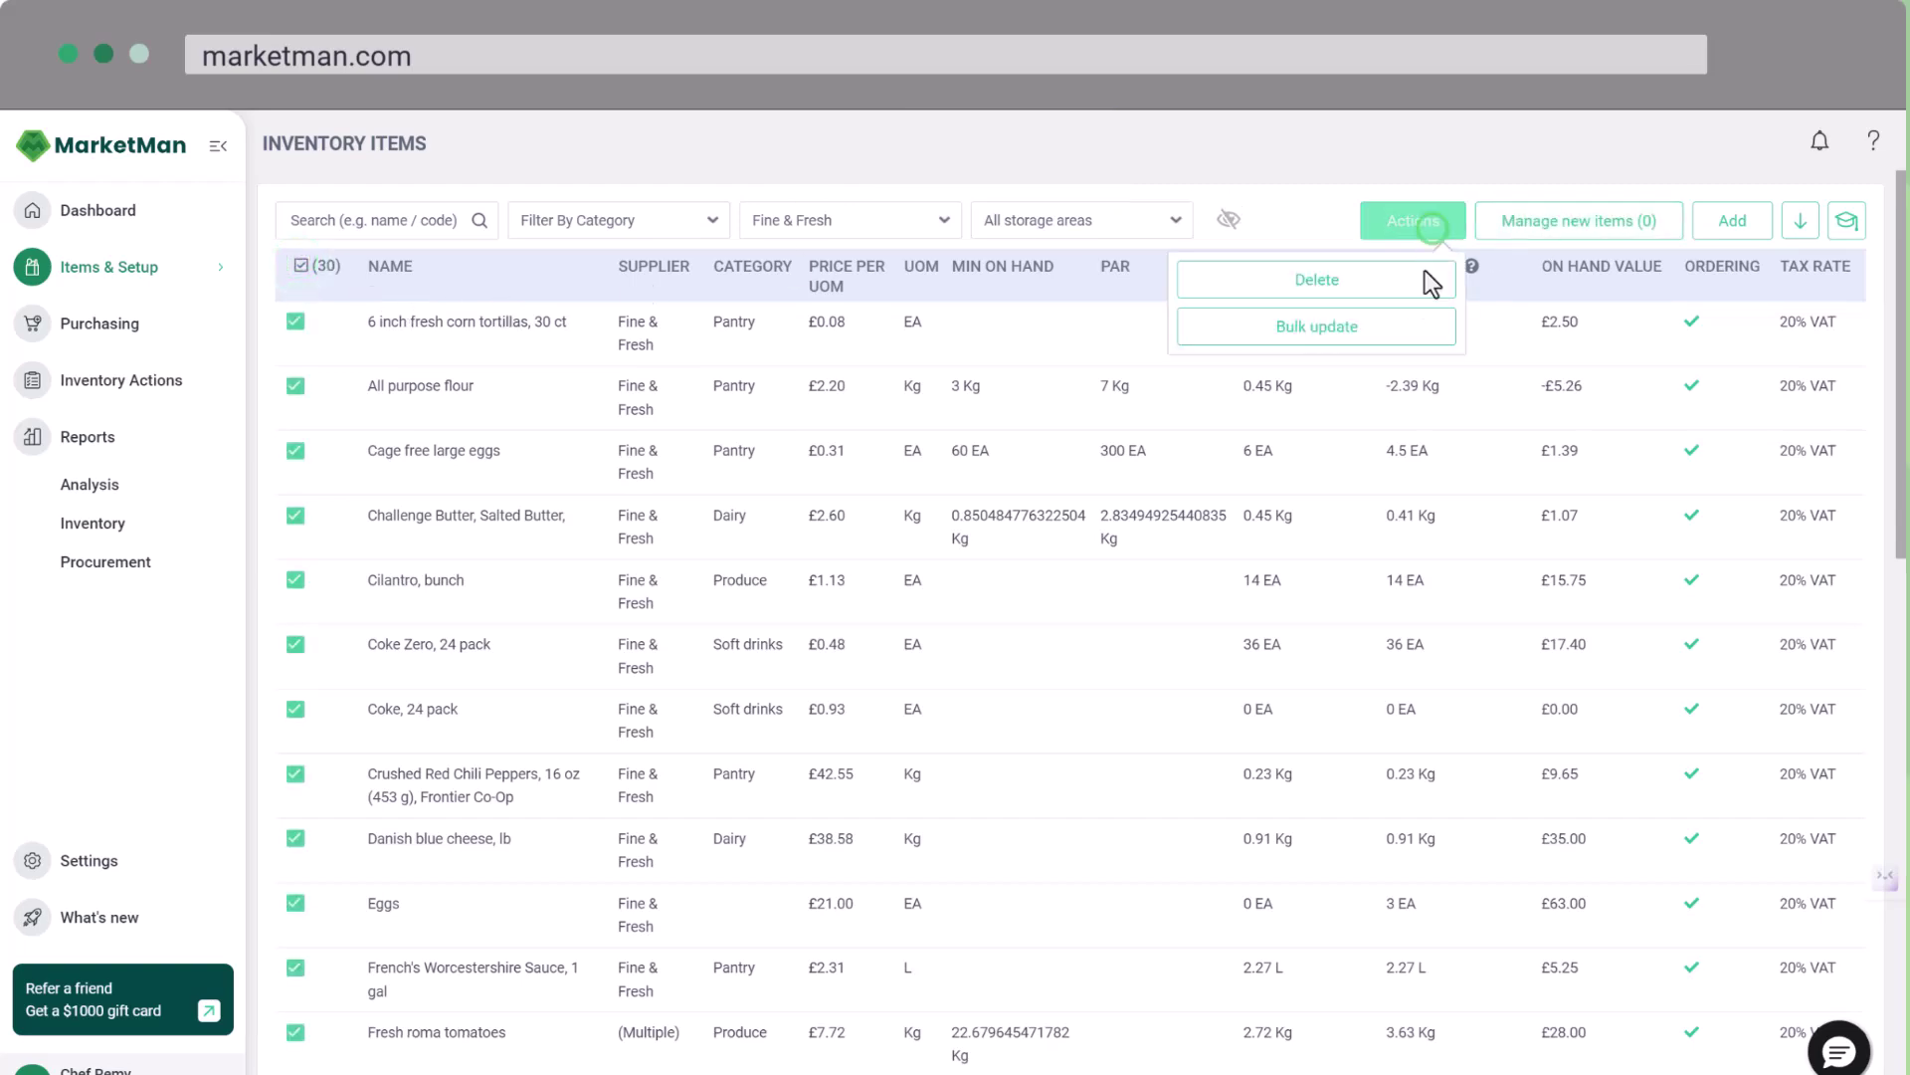
pyautogui.click(1373, 328)
pyautogui.click(922, 494)
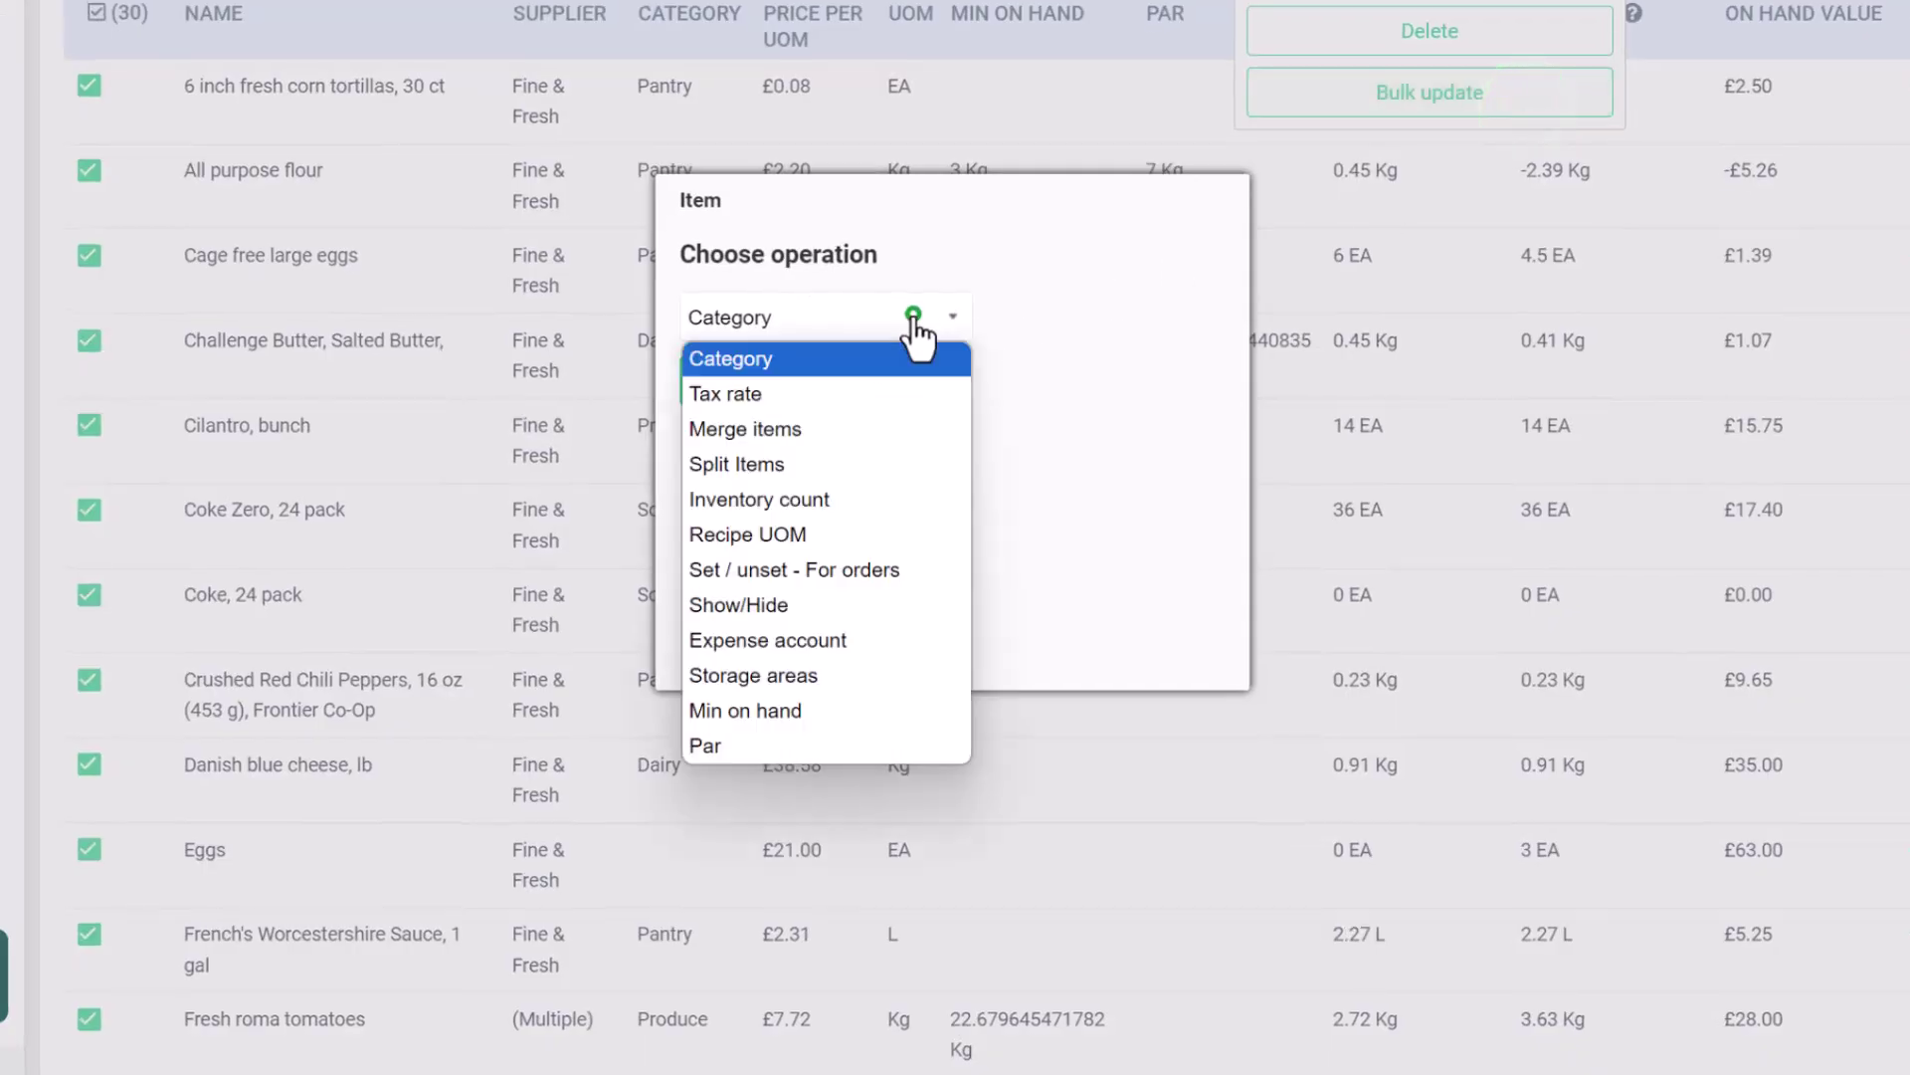
pyautogui.click(820, 677)
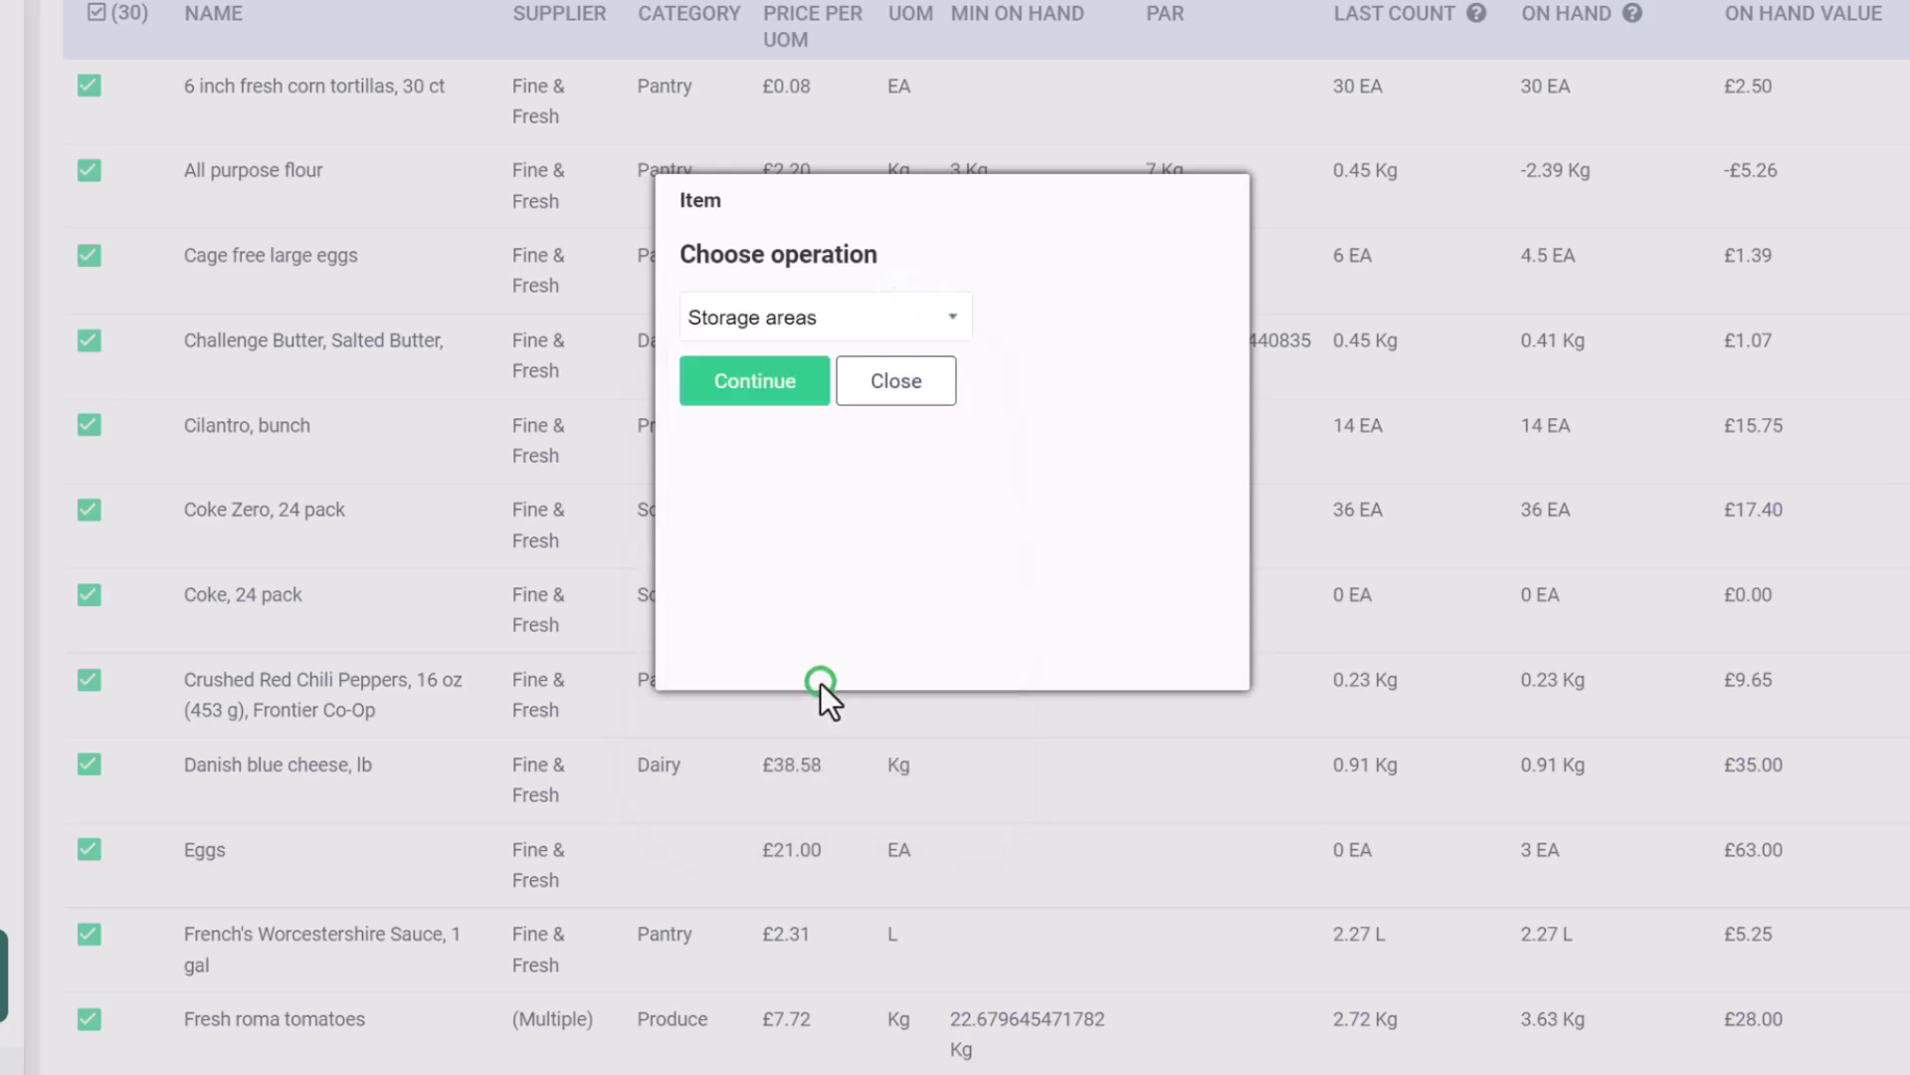
pyautogui.click(754, 378)
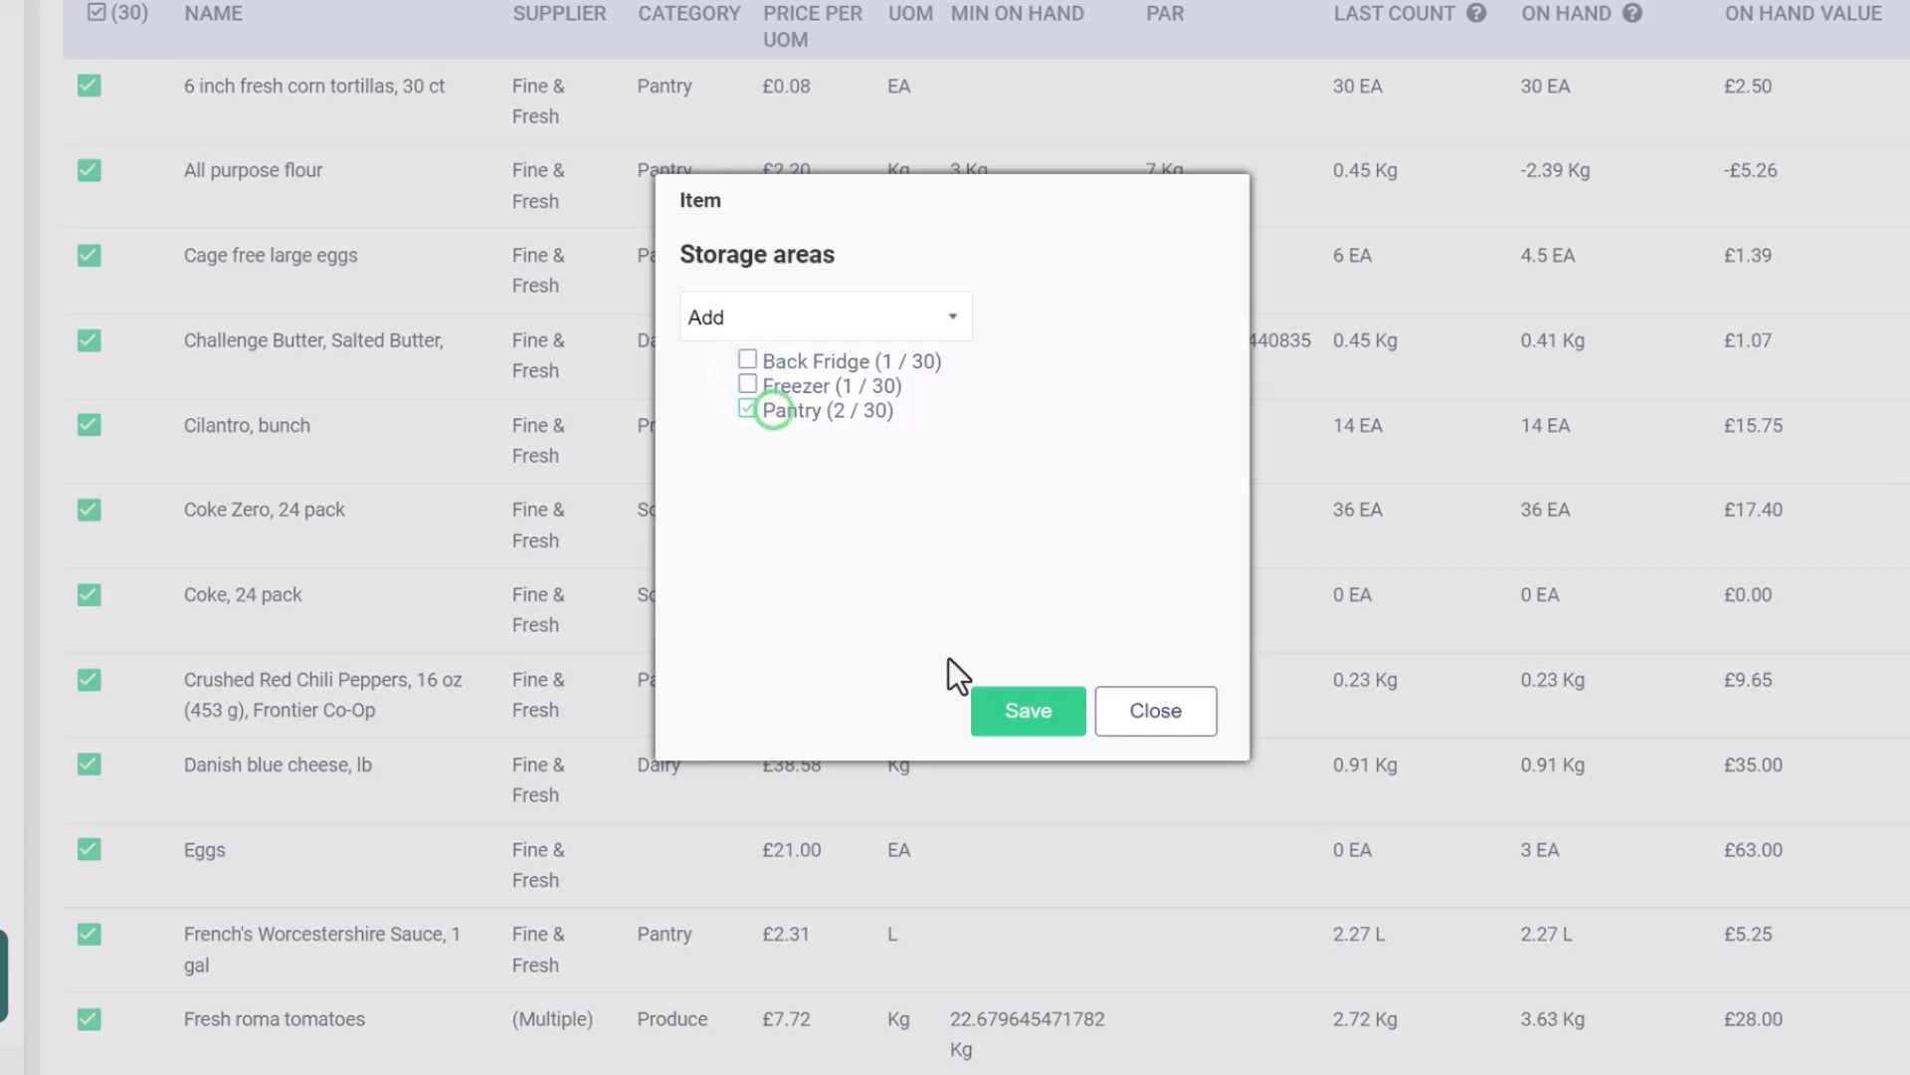
pyautogui.click(1067, 724)
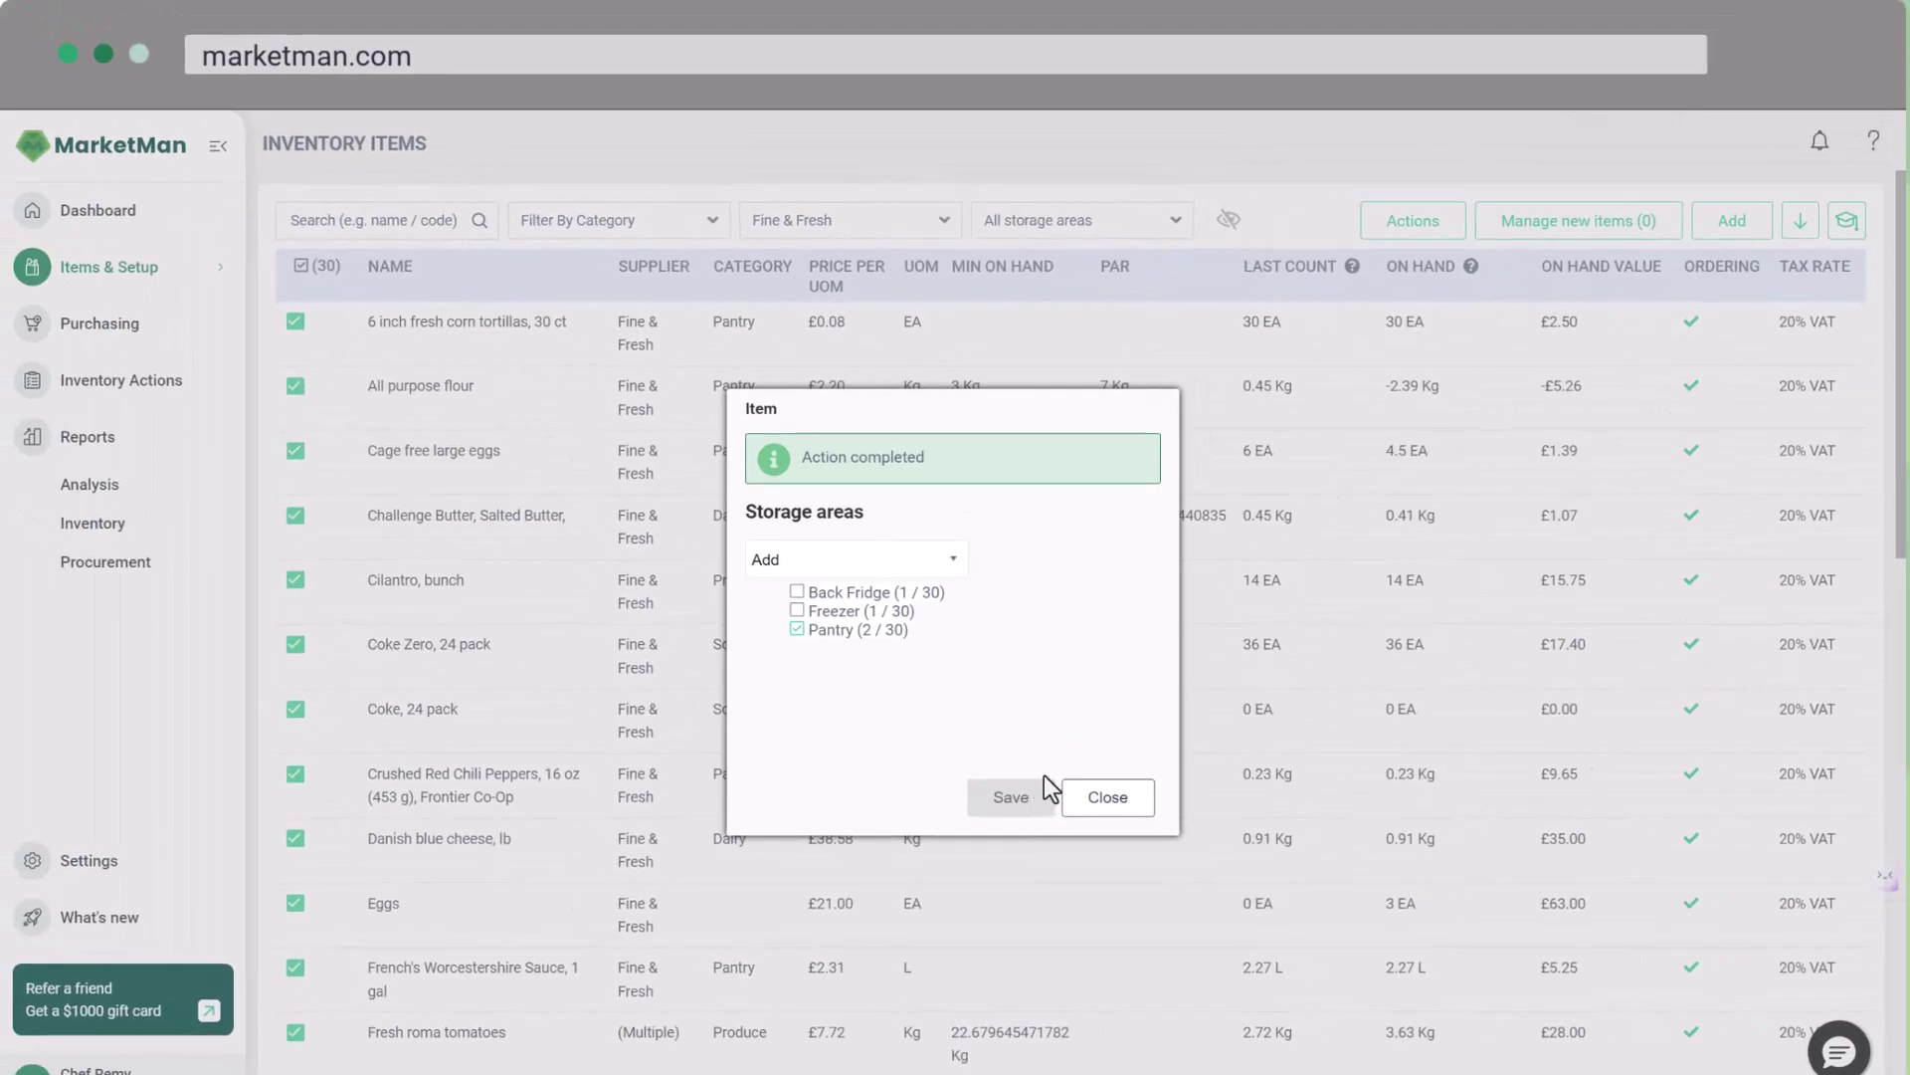
pyautogui.click(1106, 801)
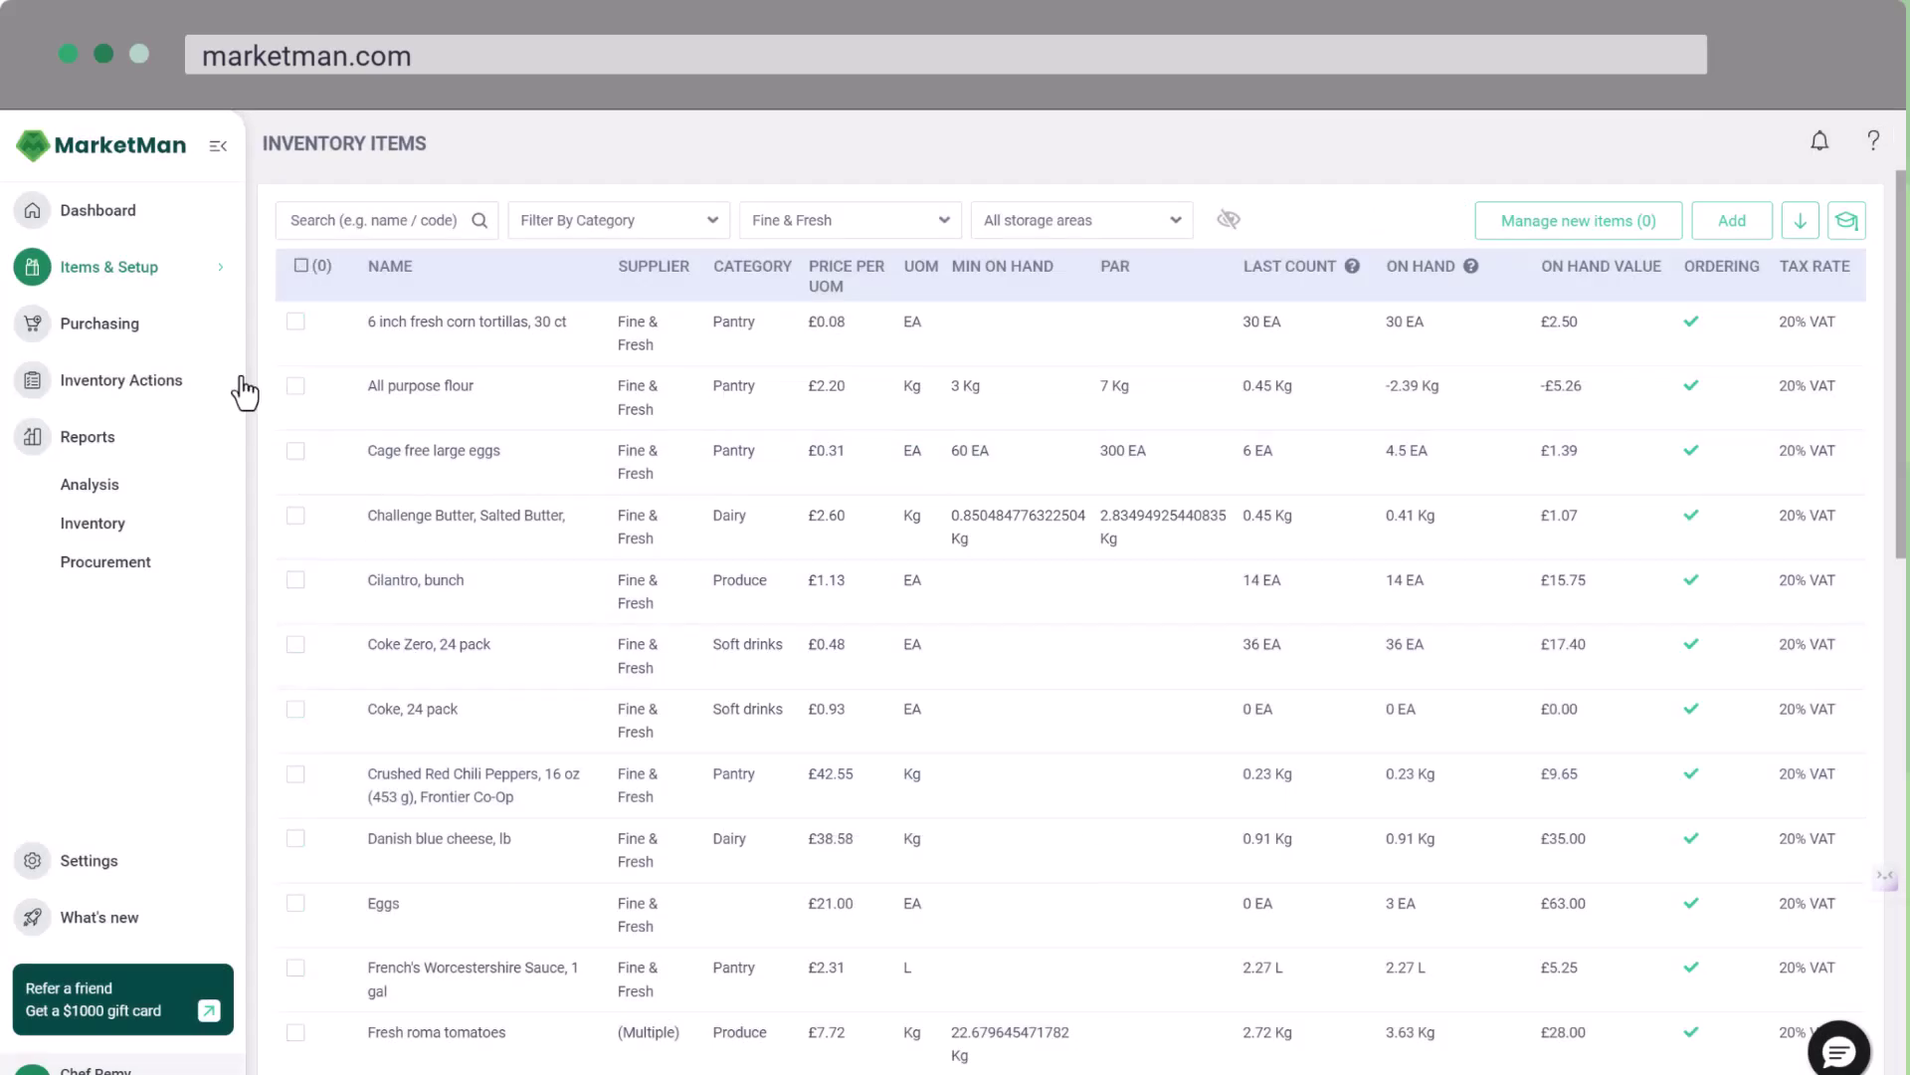
# Browse the Suppliers and Categories lists, ending on Storage areas (Back Fridge, Freezer, Pantry)
pyautogui.moveTo(185, 288)
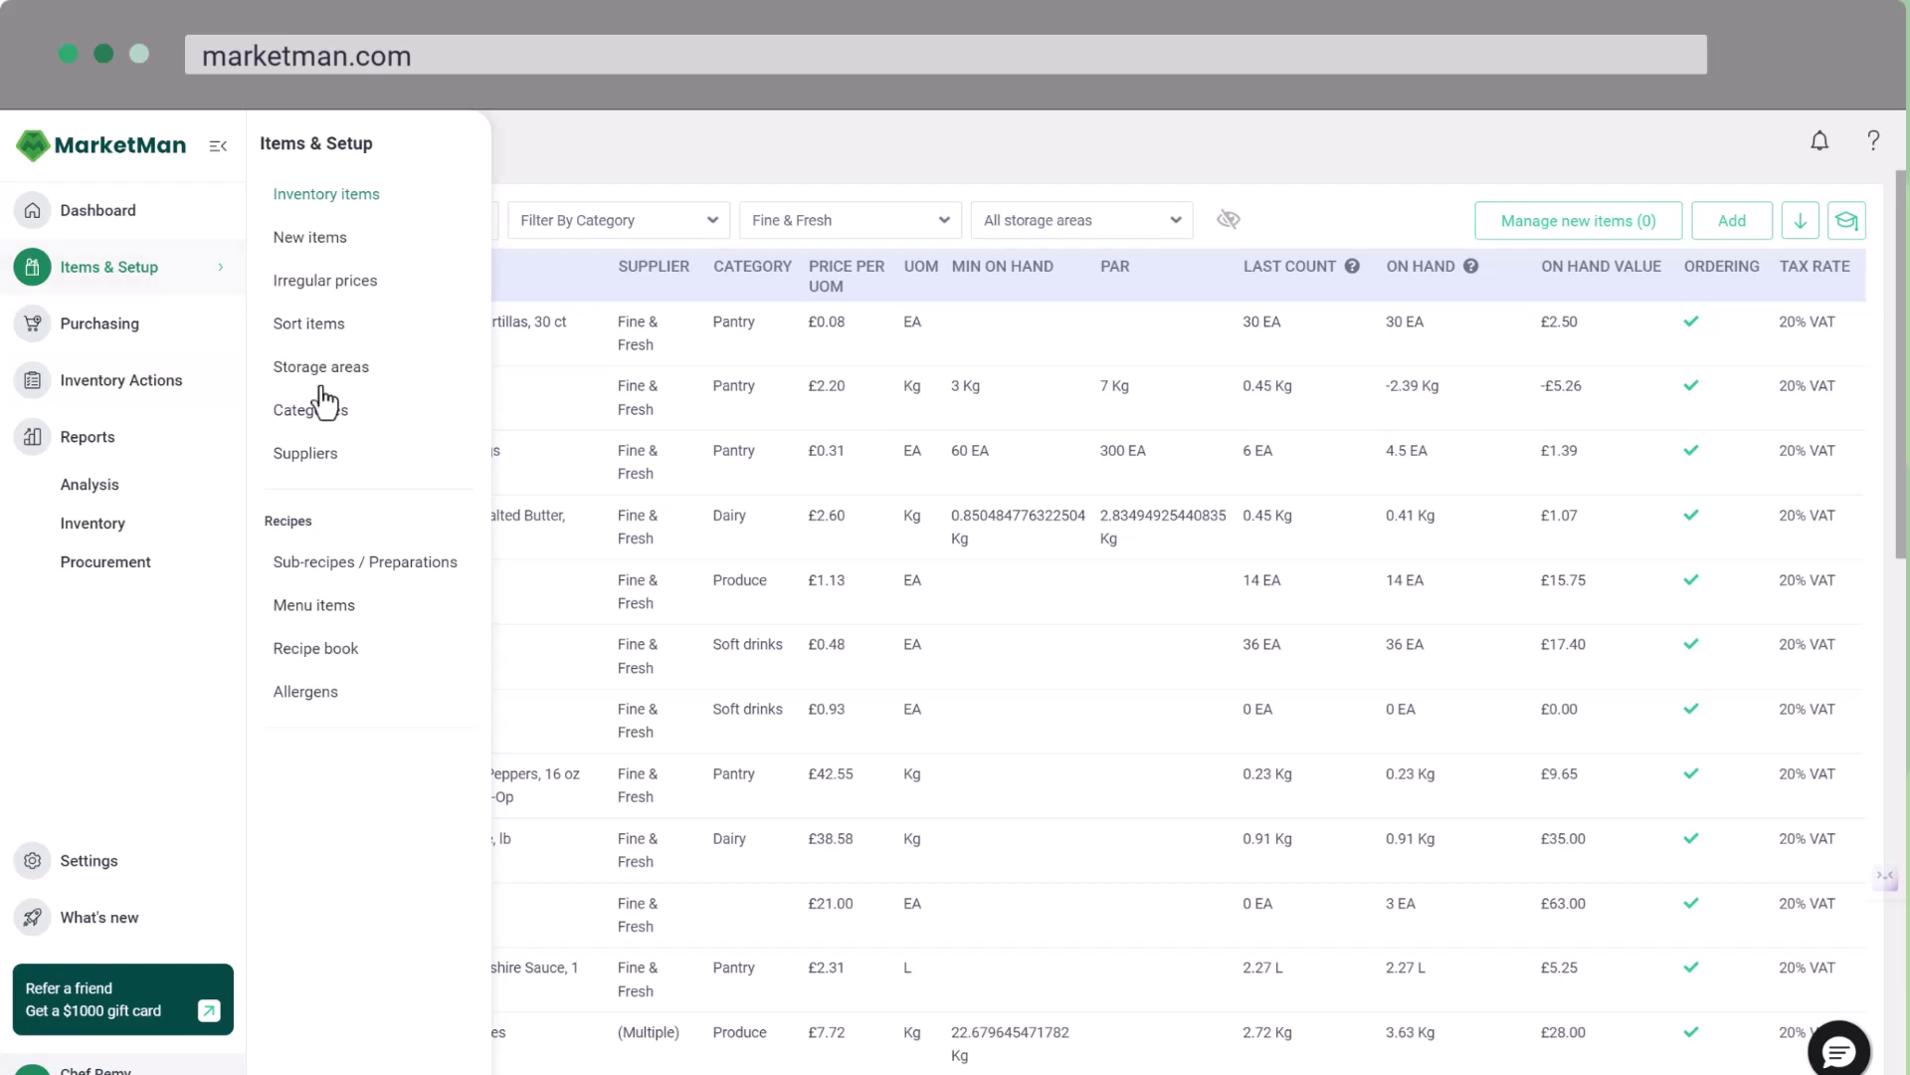
pyautogui.click(332, 461)
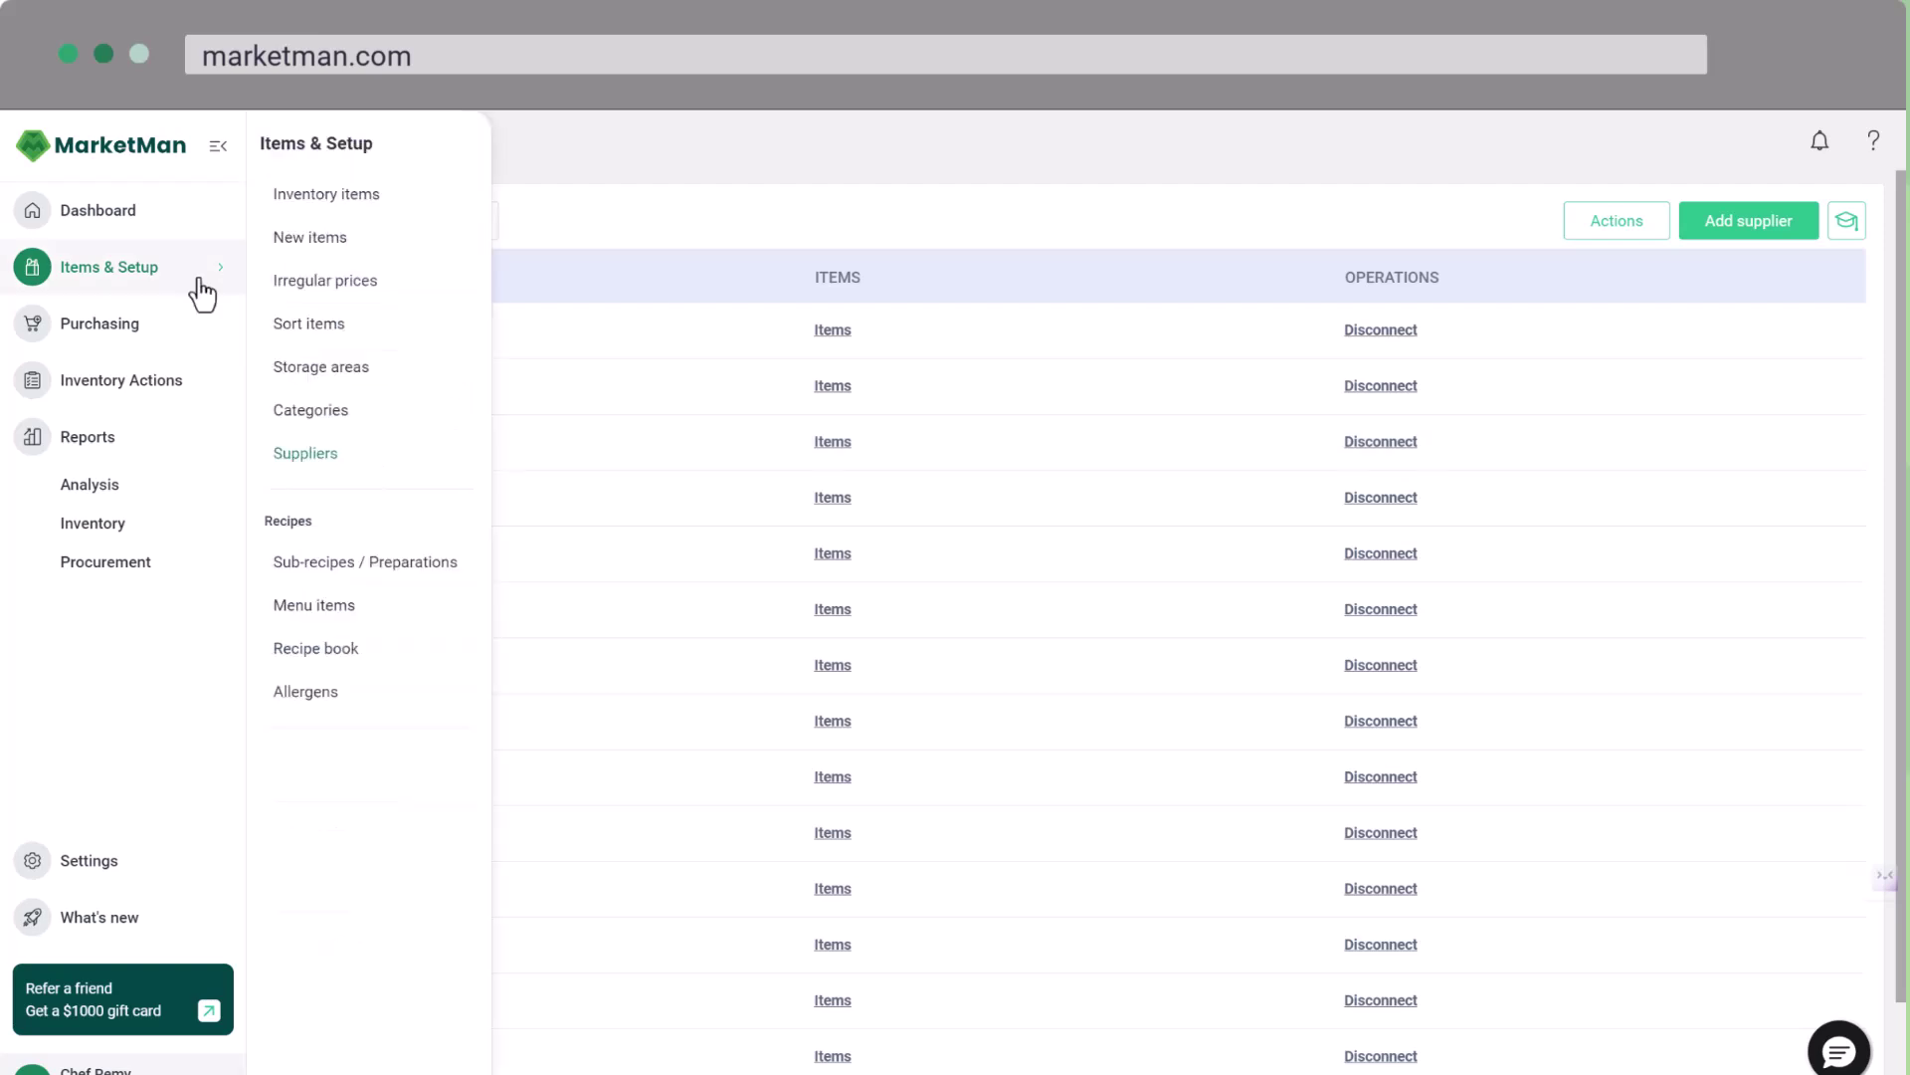
pyautogui.click(310, 409)
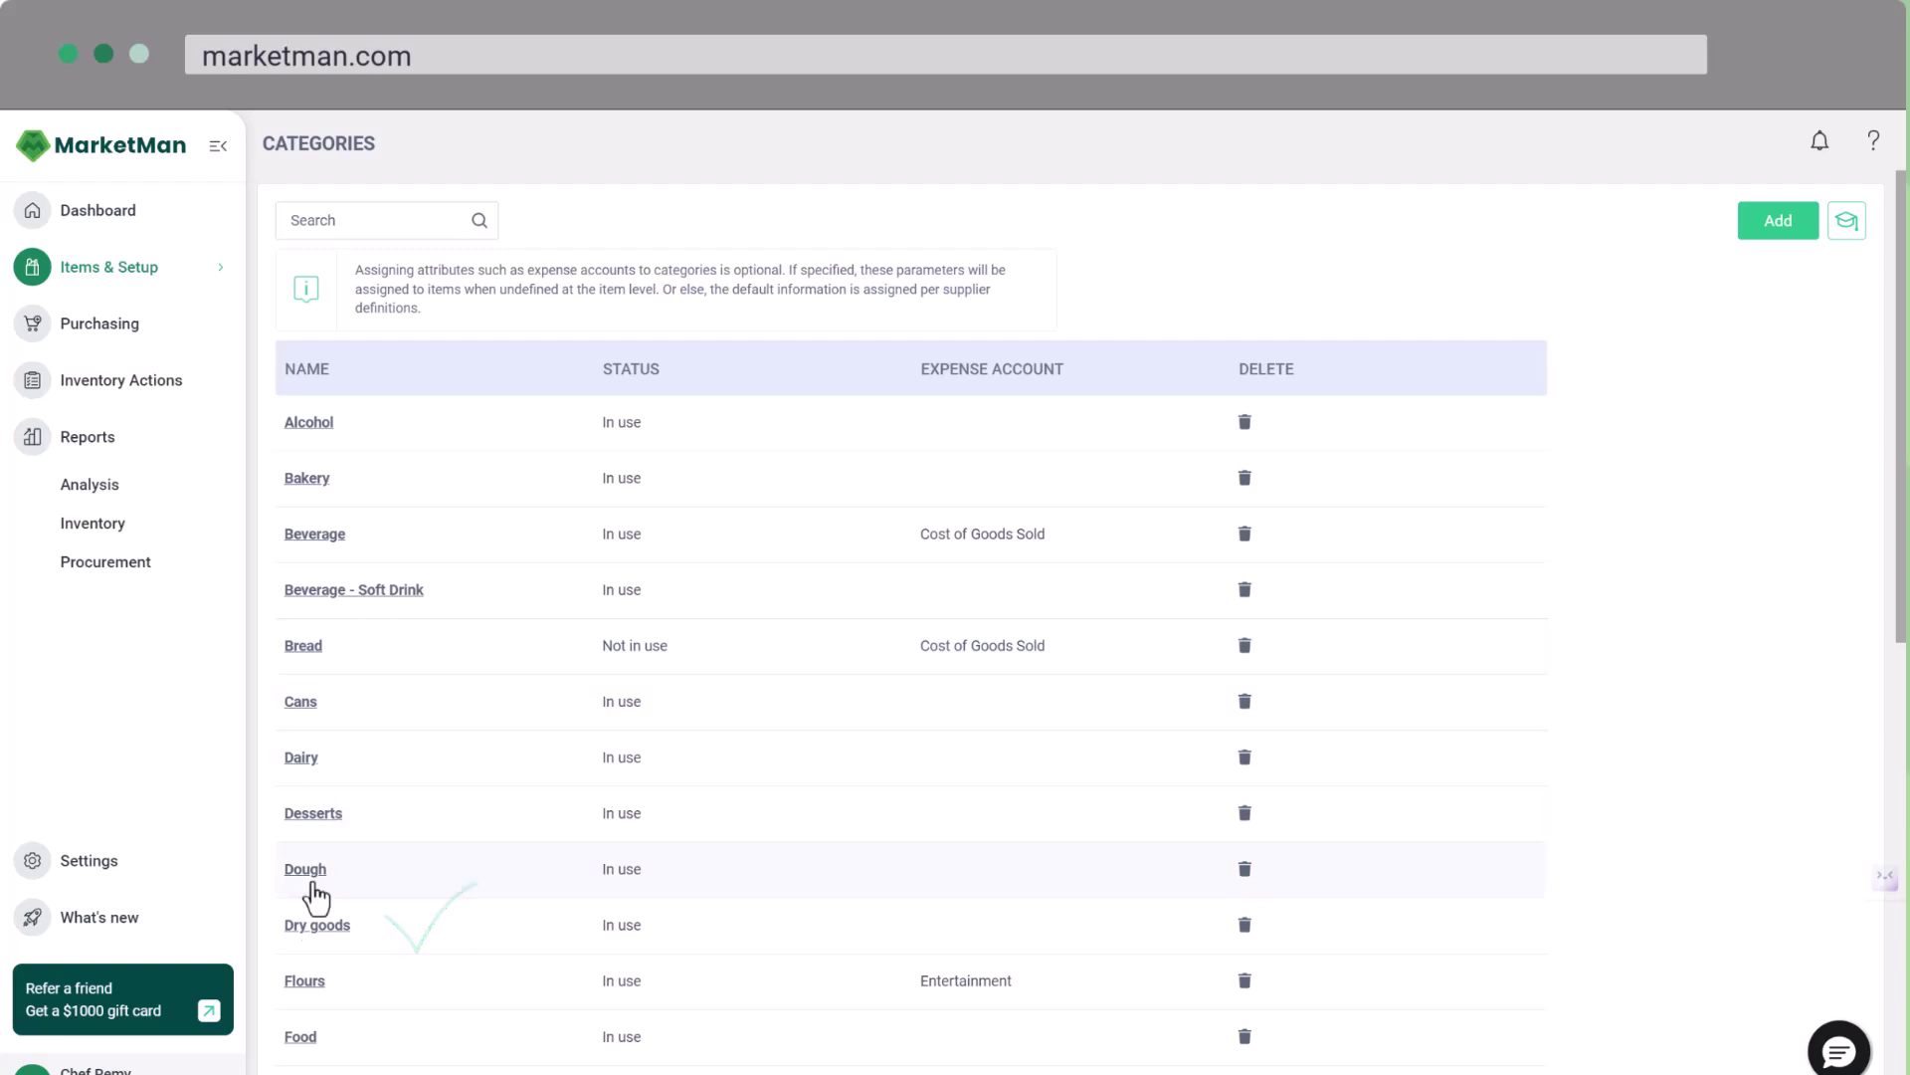
pyautogui.moveTo(169, 279)
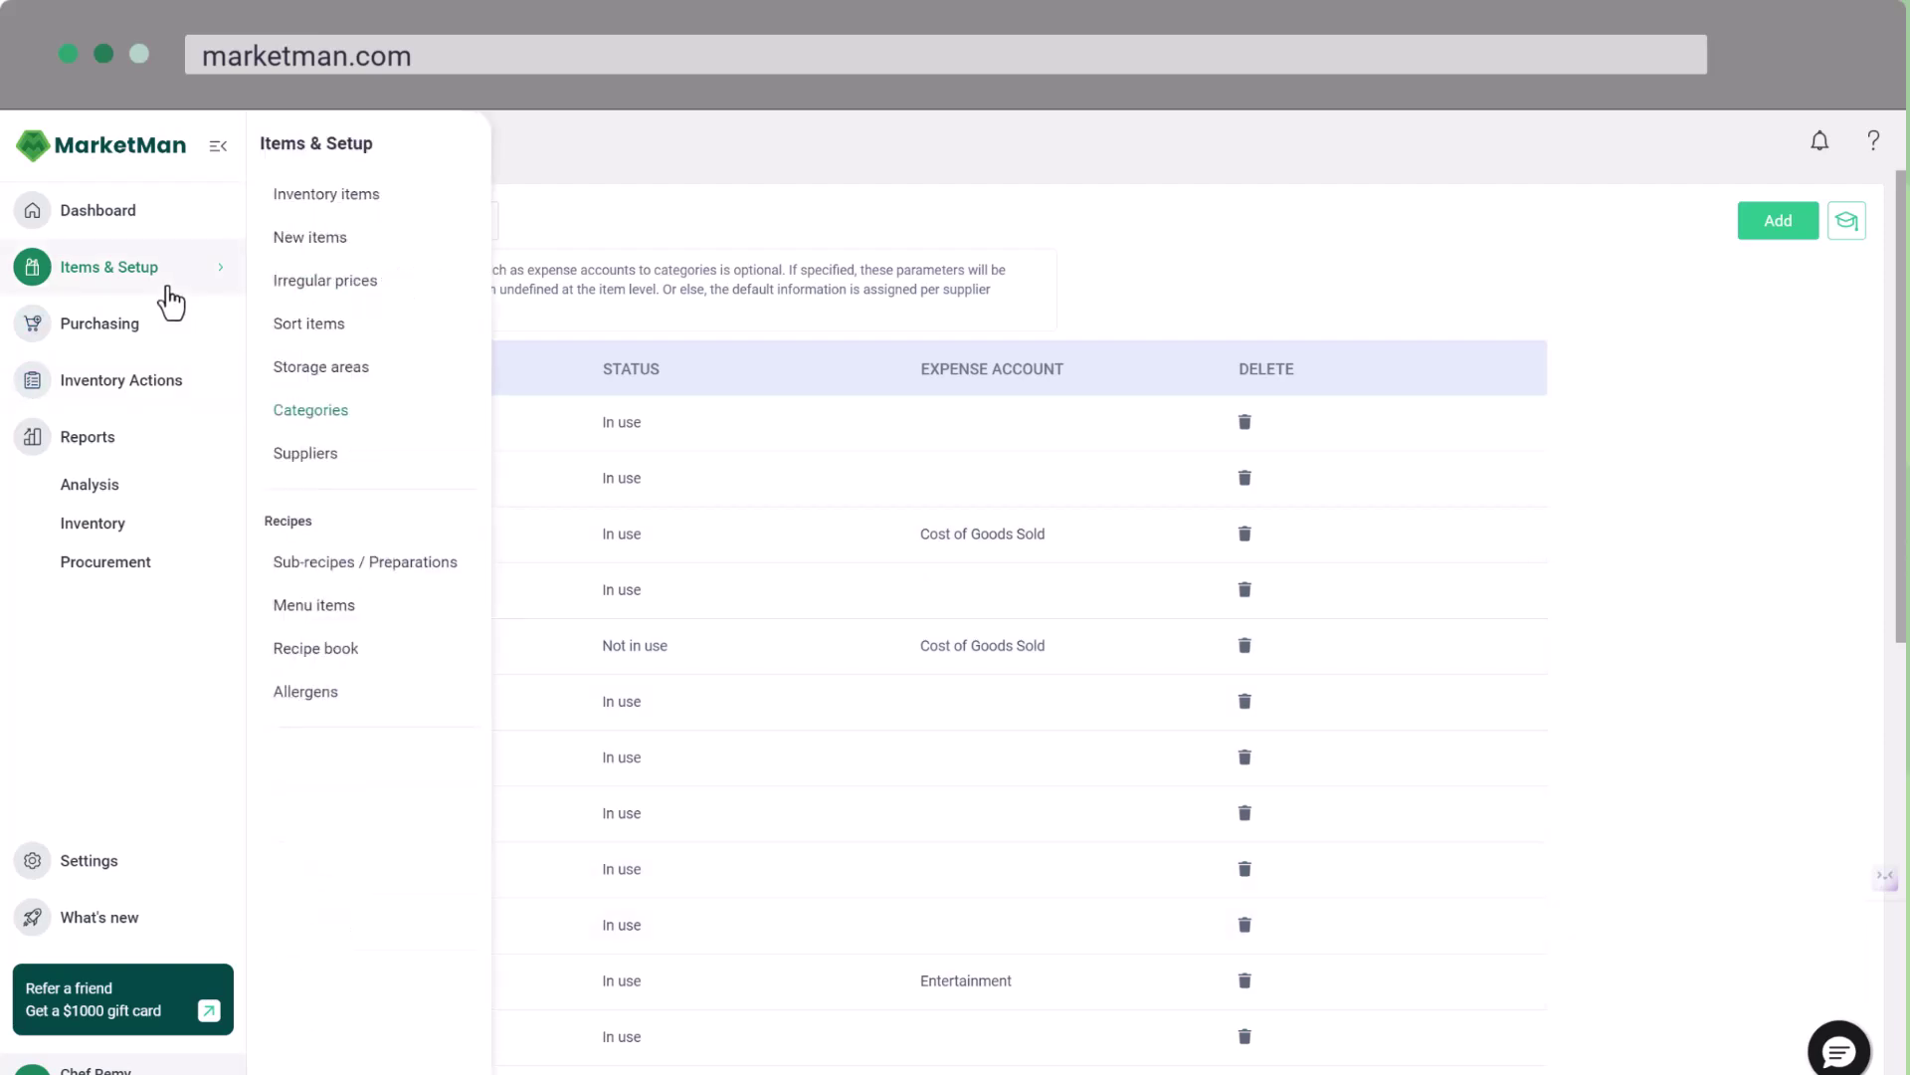
pyautogui.click(341, 380)
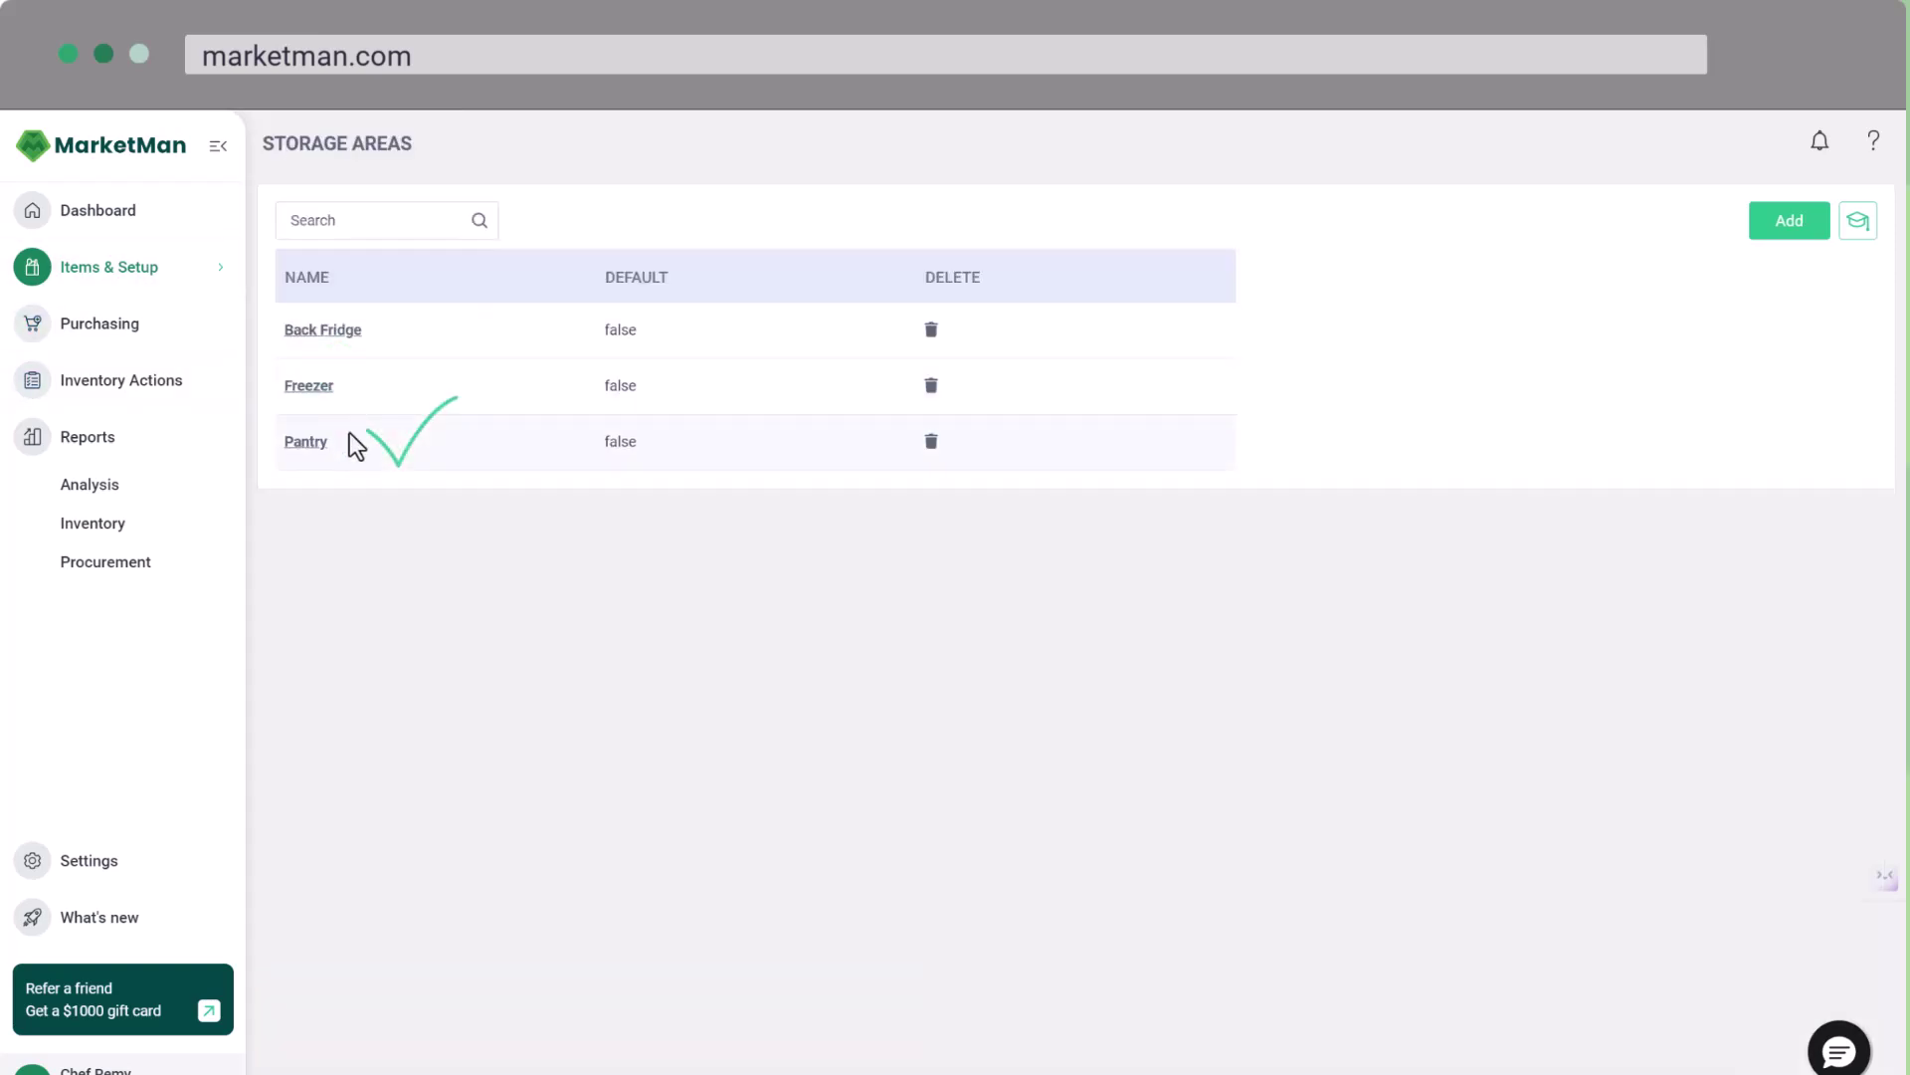
# Inspect Olive Oil's Fine & Fresh purchase option (4 × 24 L case, £49, Pantry), then close it
pyautogui.moveTo(190, 269)
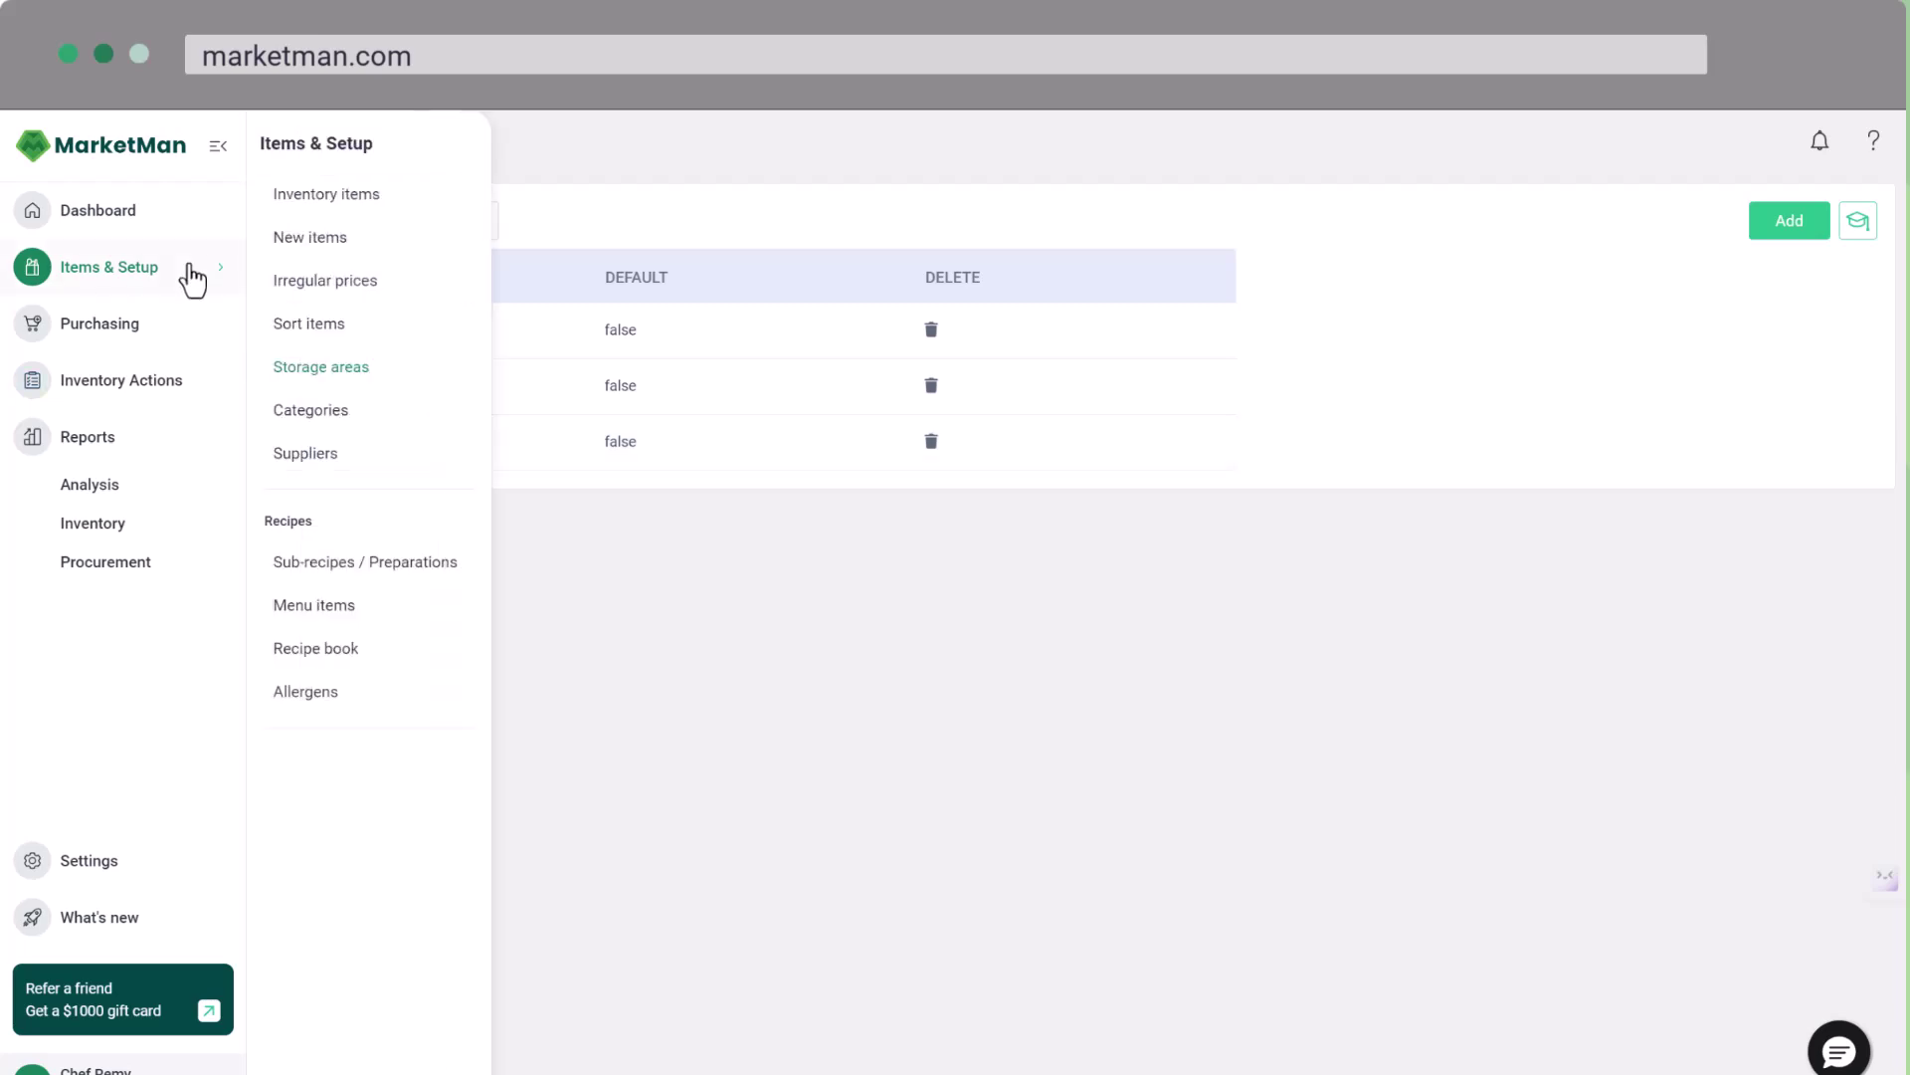
pyautogui.click(333, 196)
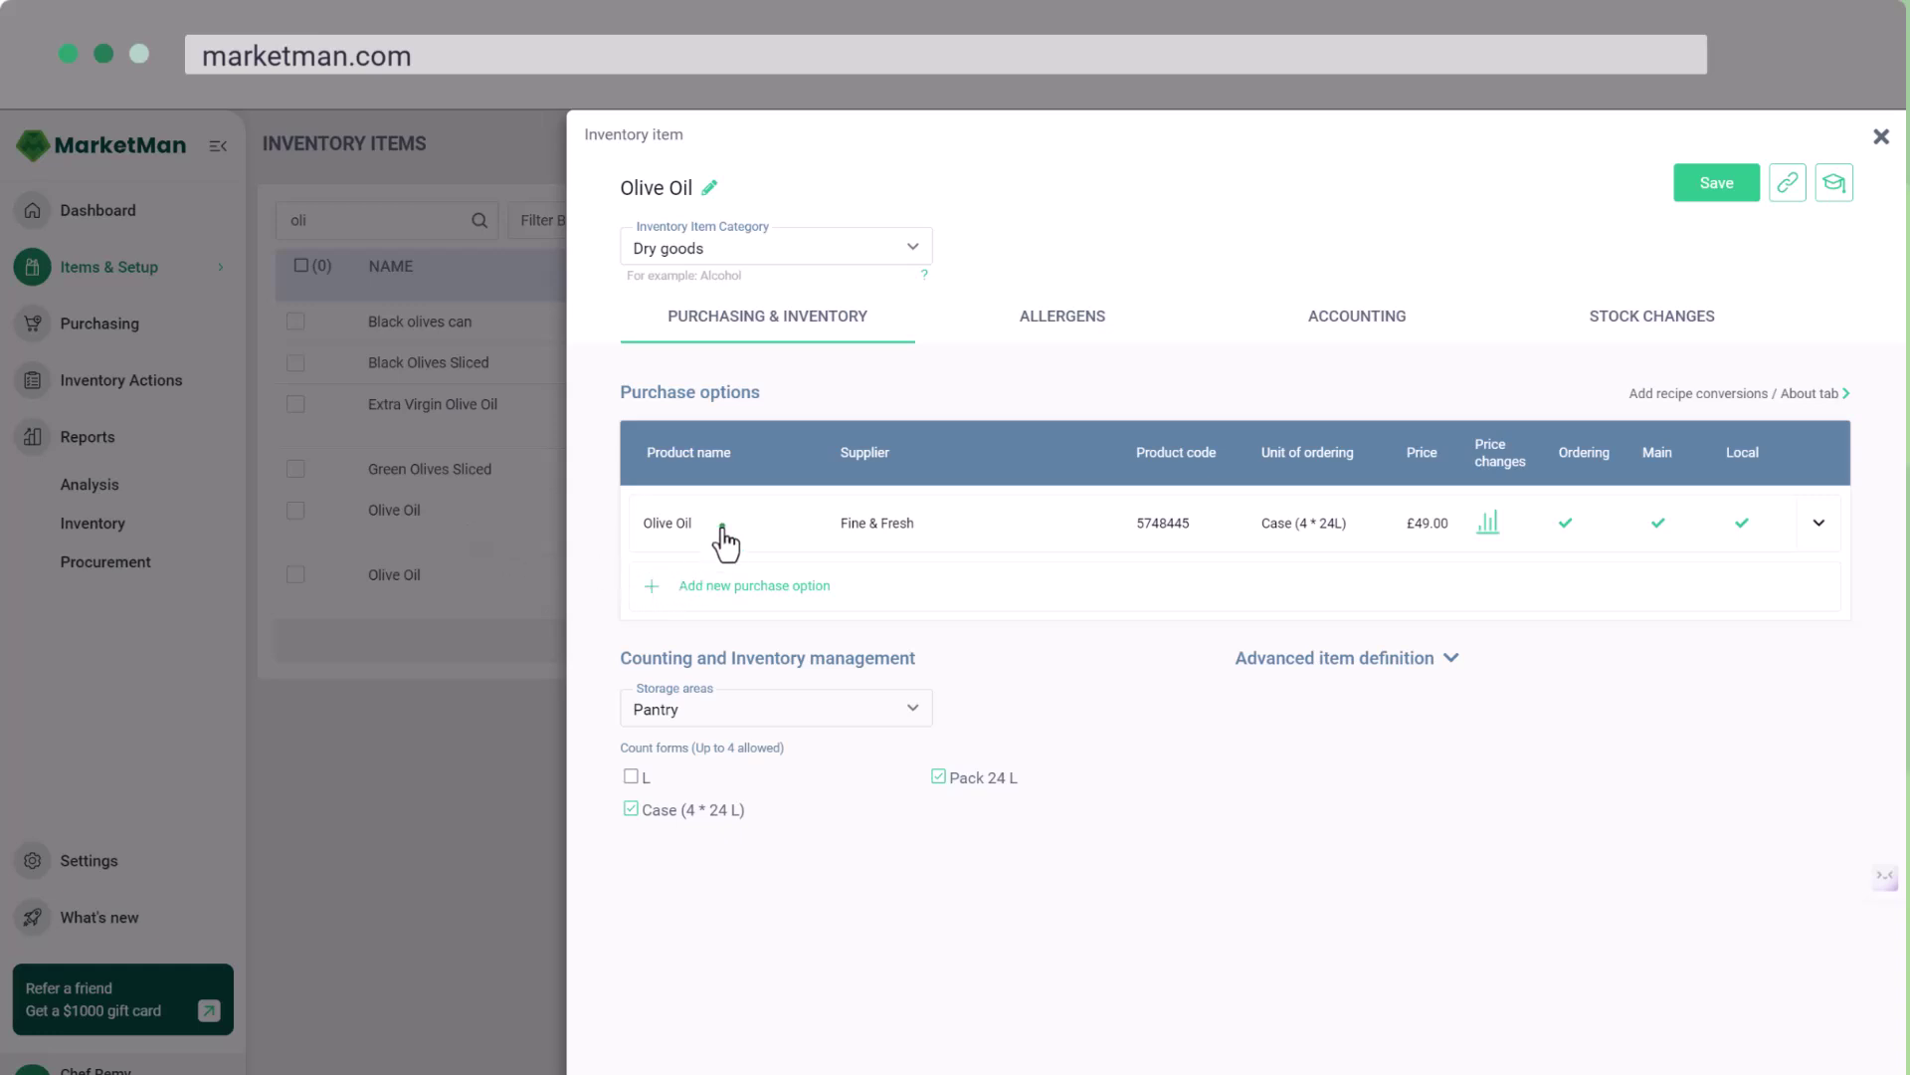
pyautogui.click(724, 523)
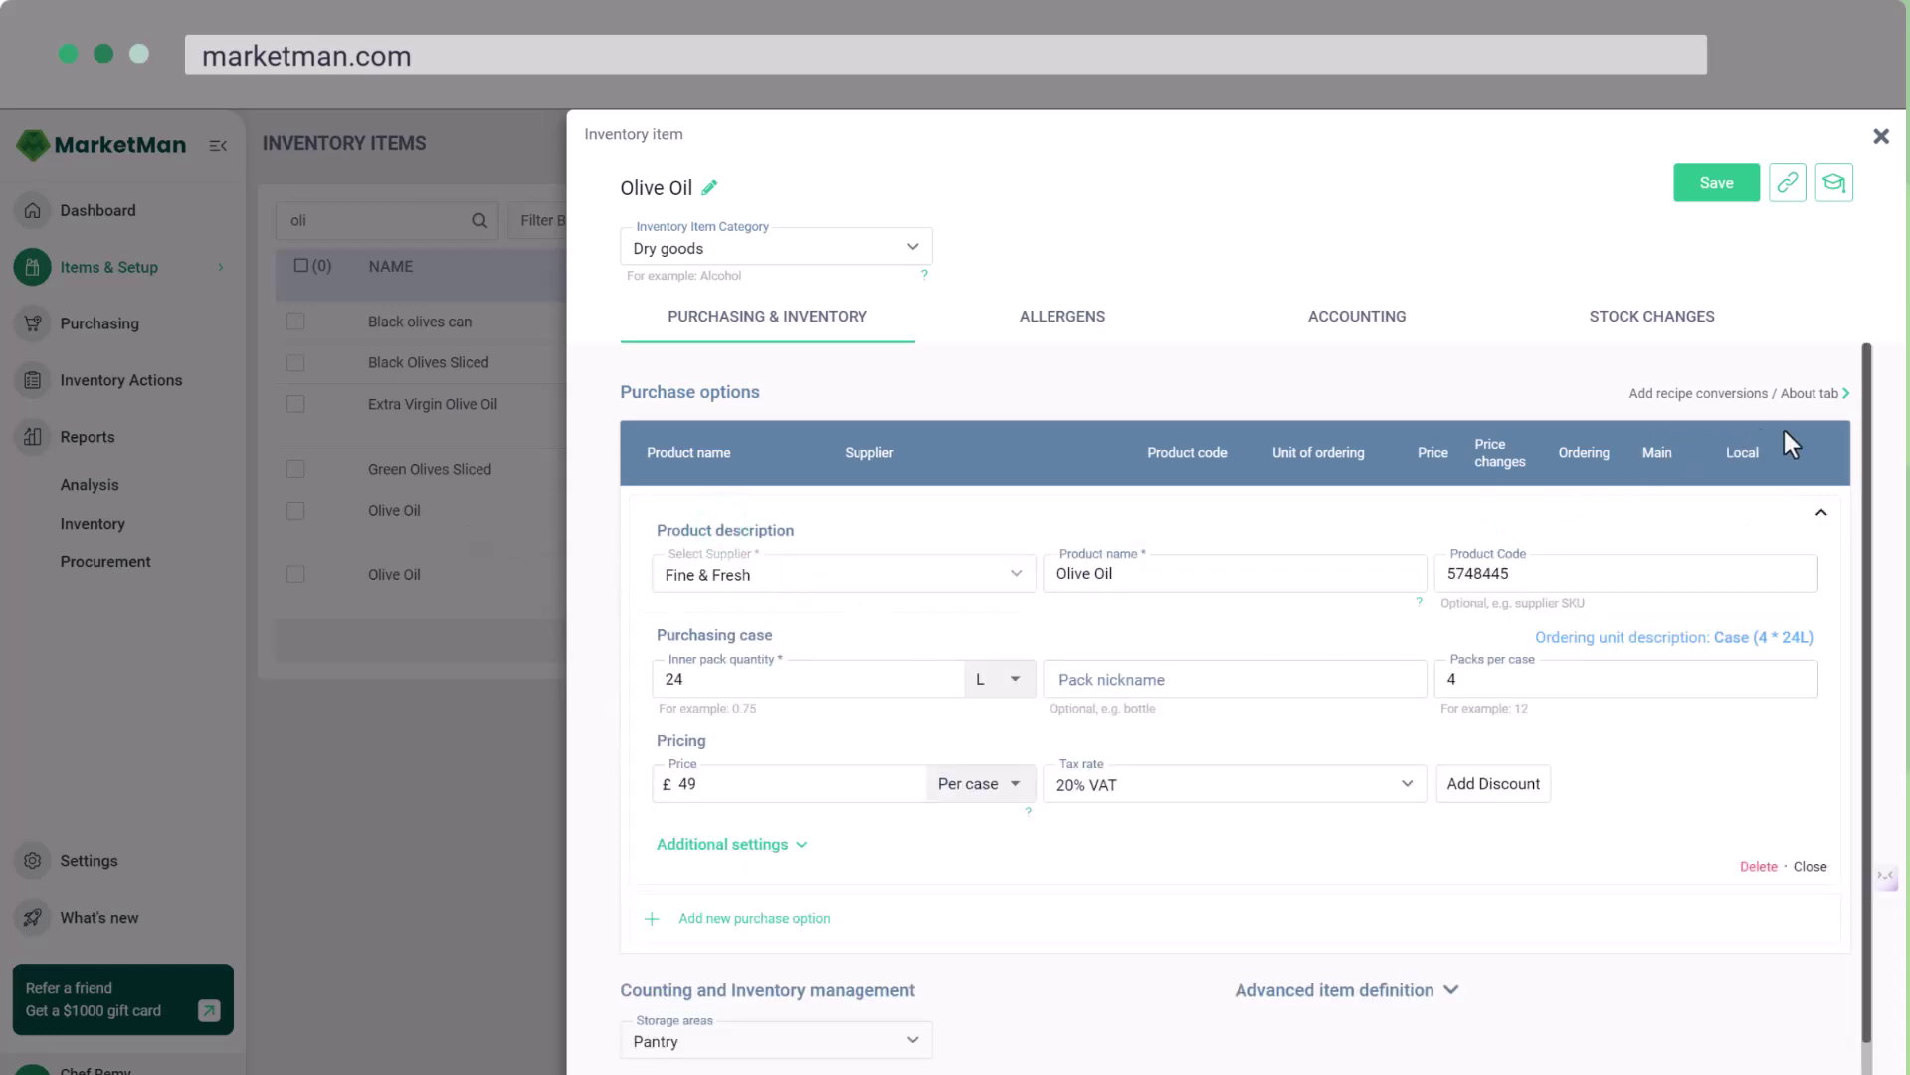
pyautogui.scroll(-1, 1803, 427)
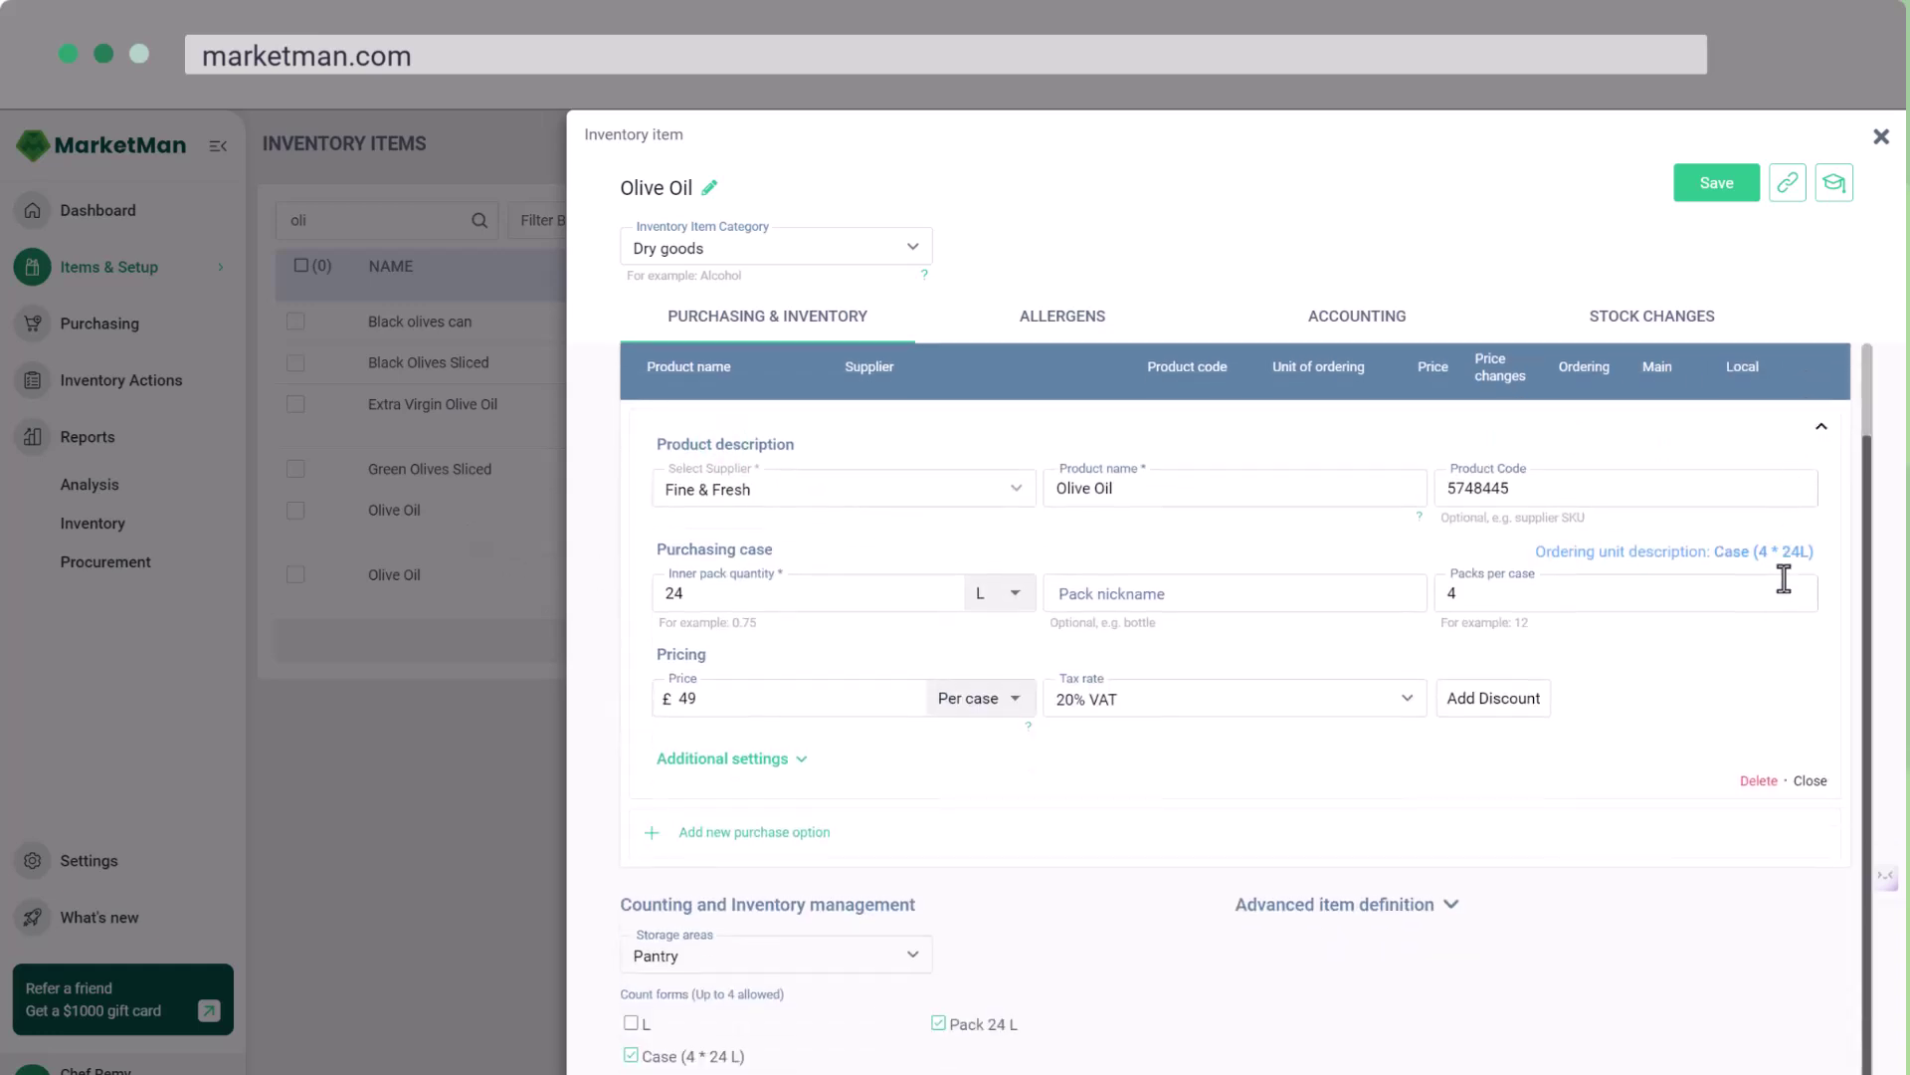
pyautogui.scroll(1, 1779, 747)
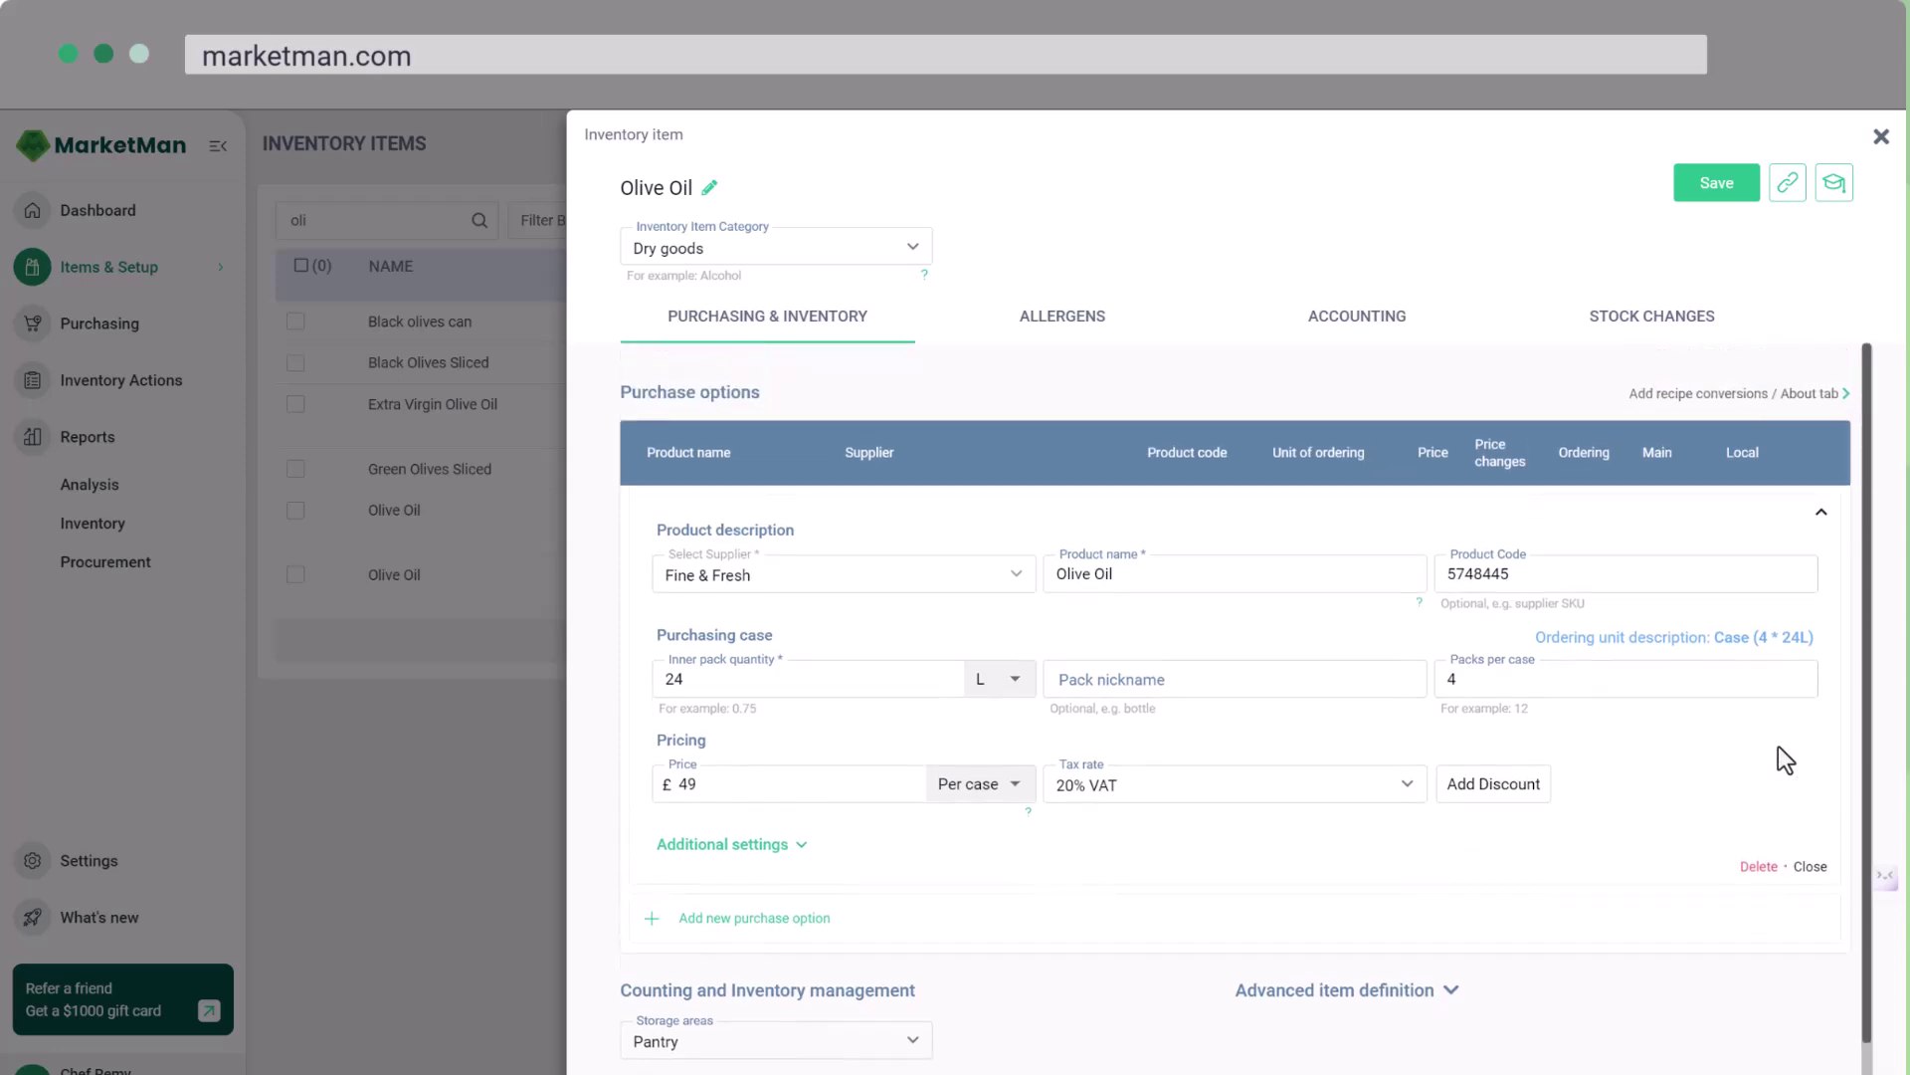
pyautogui.scroll(-1, 1777, 744)
pyautogui.click(1880, 136)
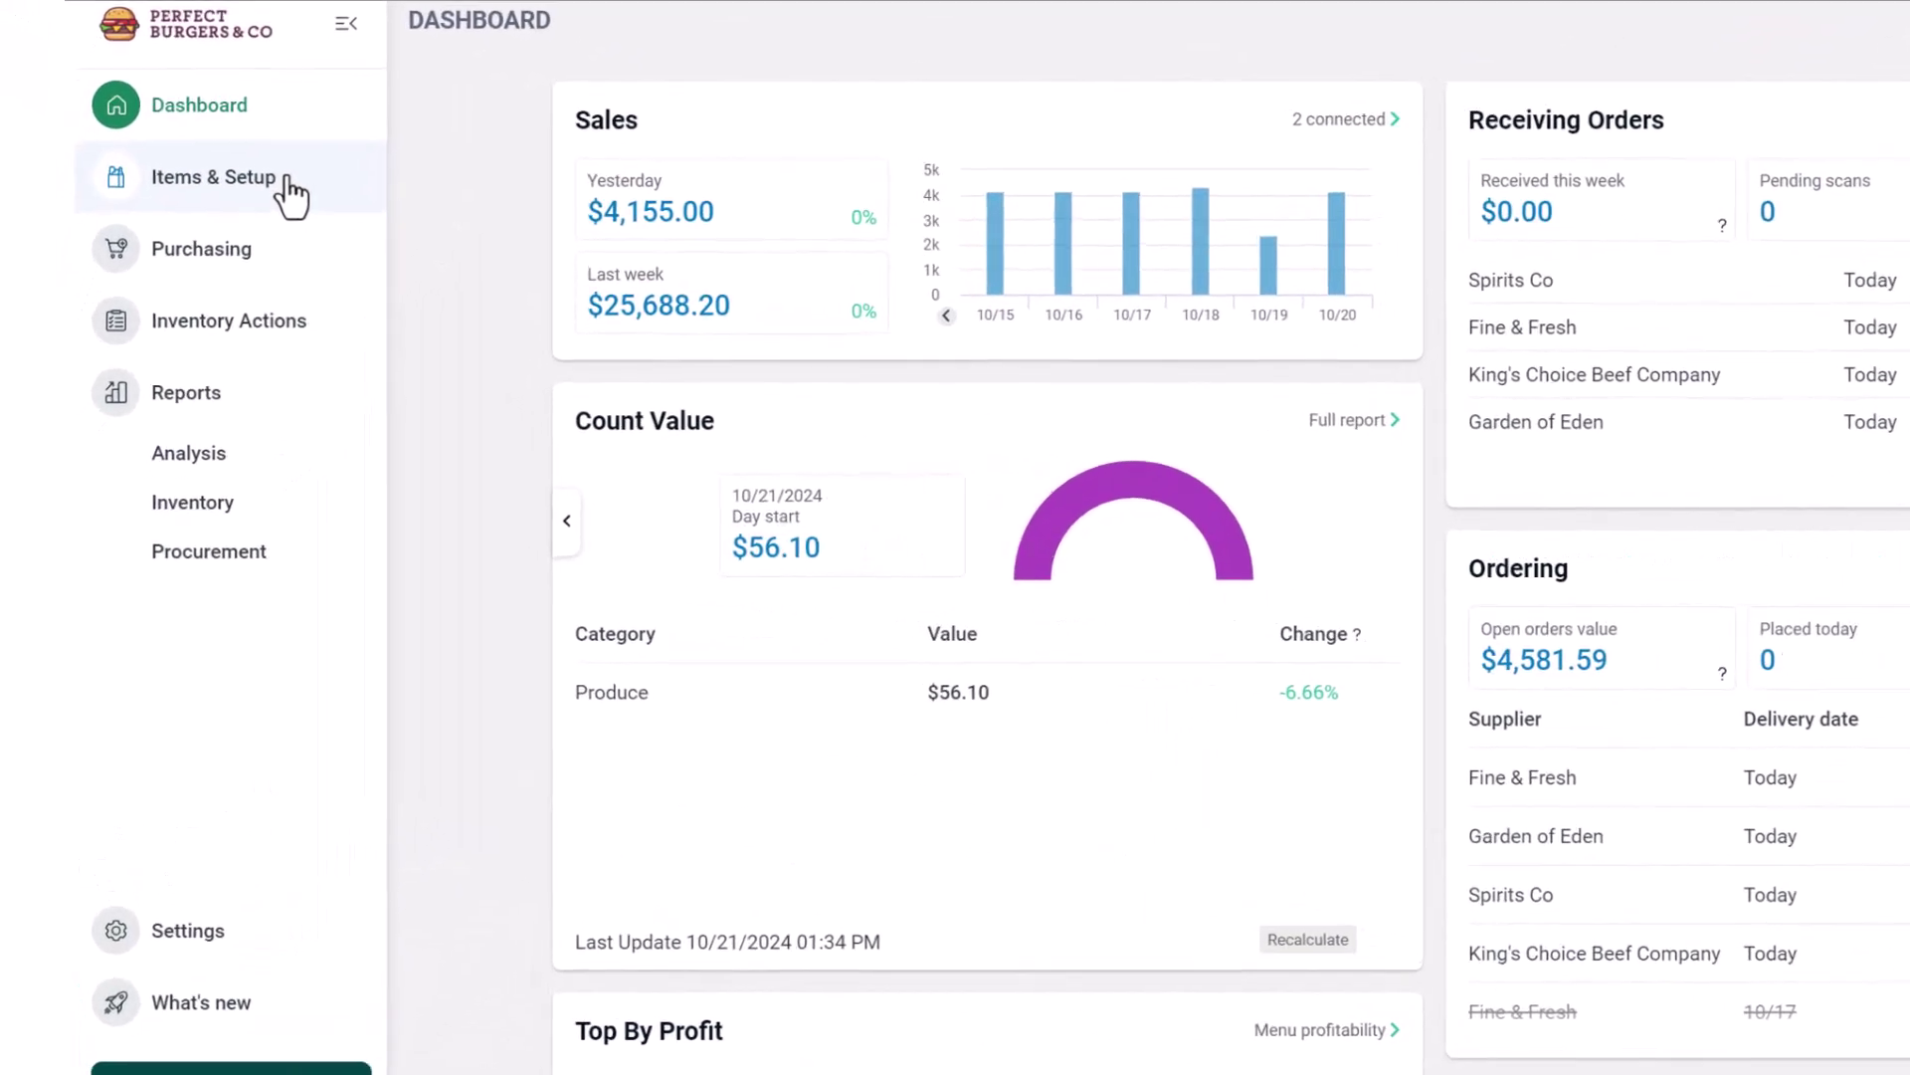
# Browse the Items & Setup, Purchasing, Inventory Actions and report menus, then open help and support
pyautogui.click(288, 184)
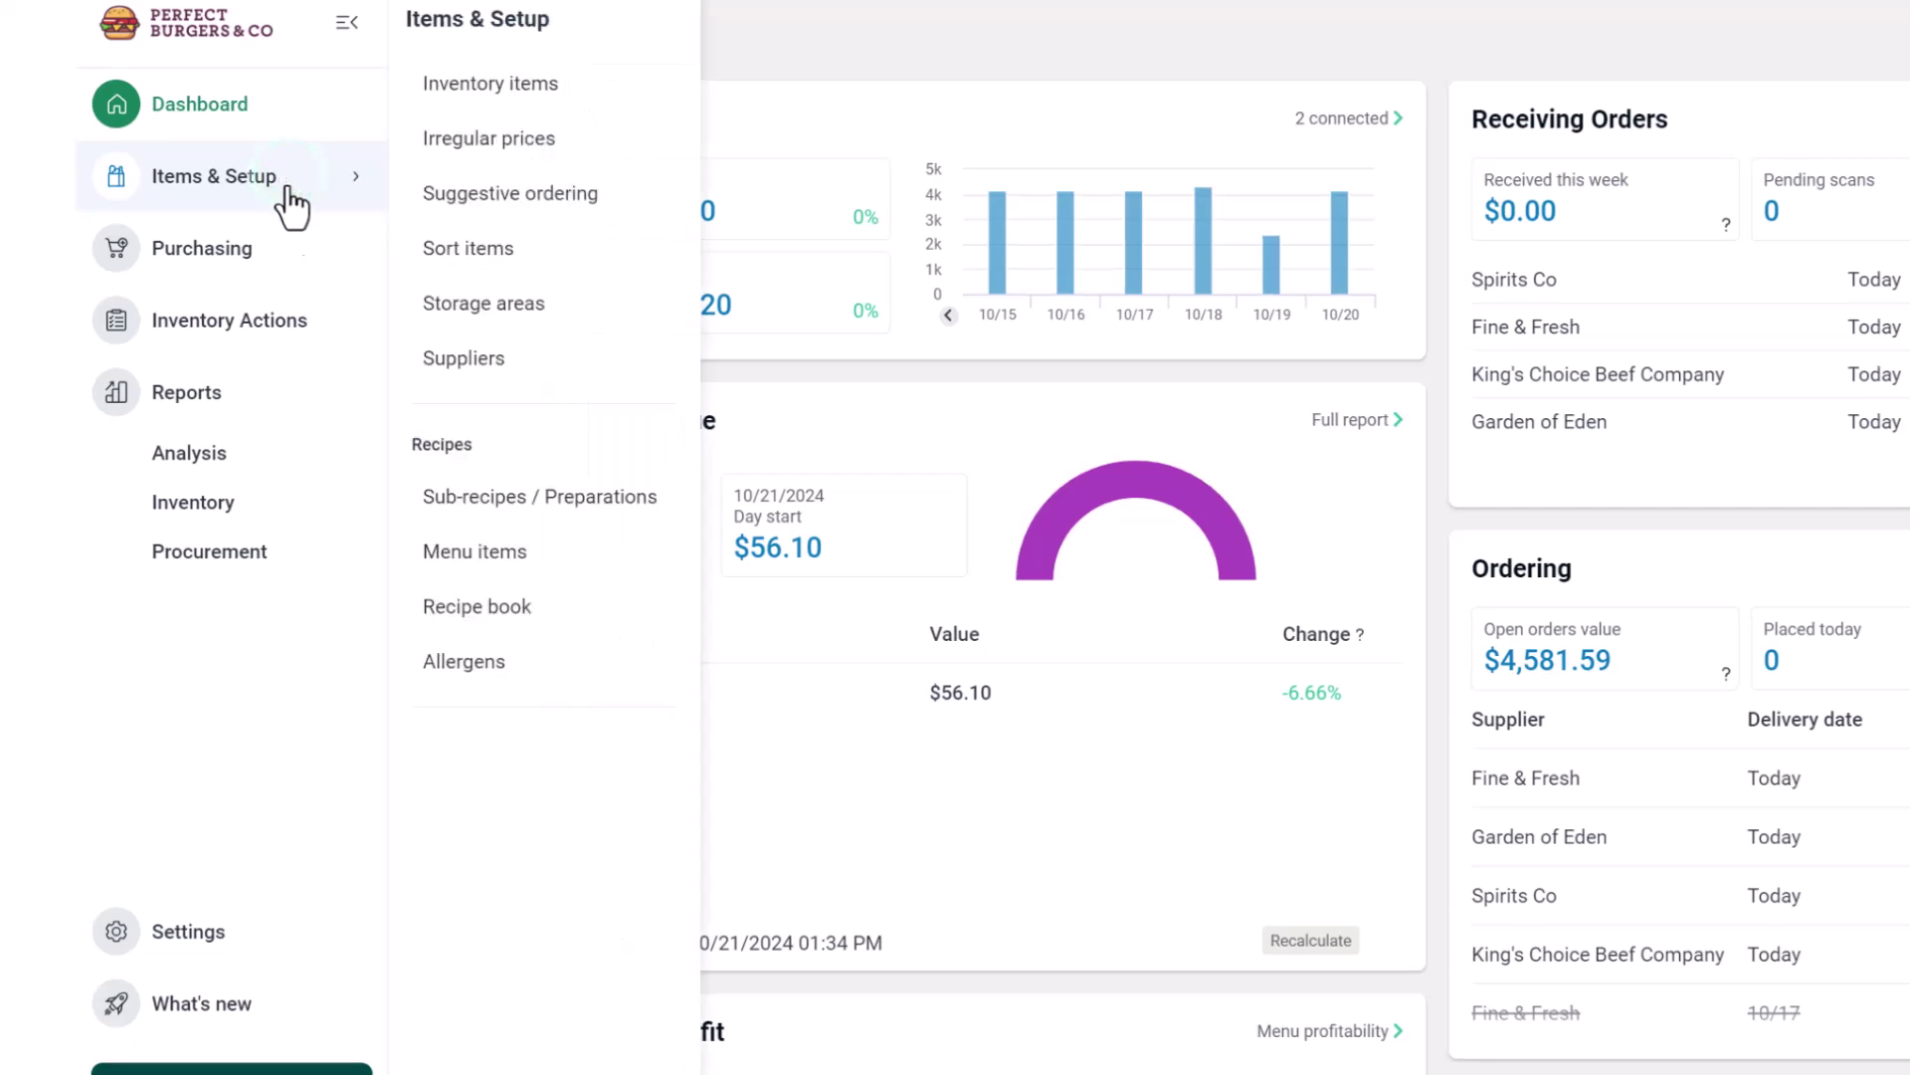
pyautogui.click(280, 249)
pyautogui.click(251, 341)
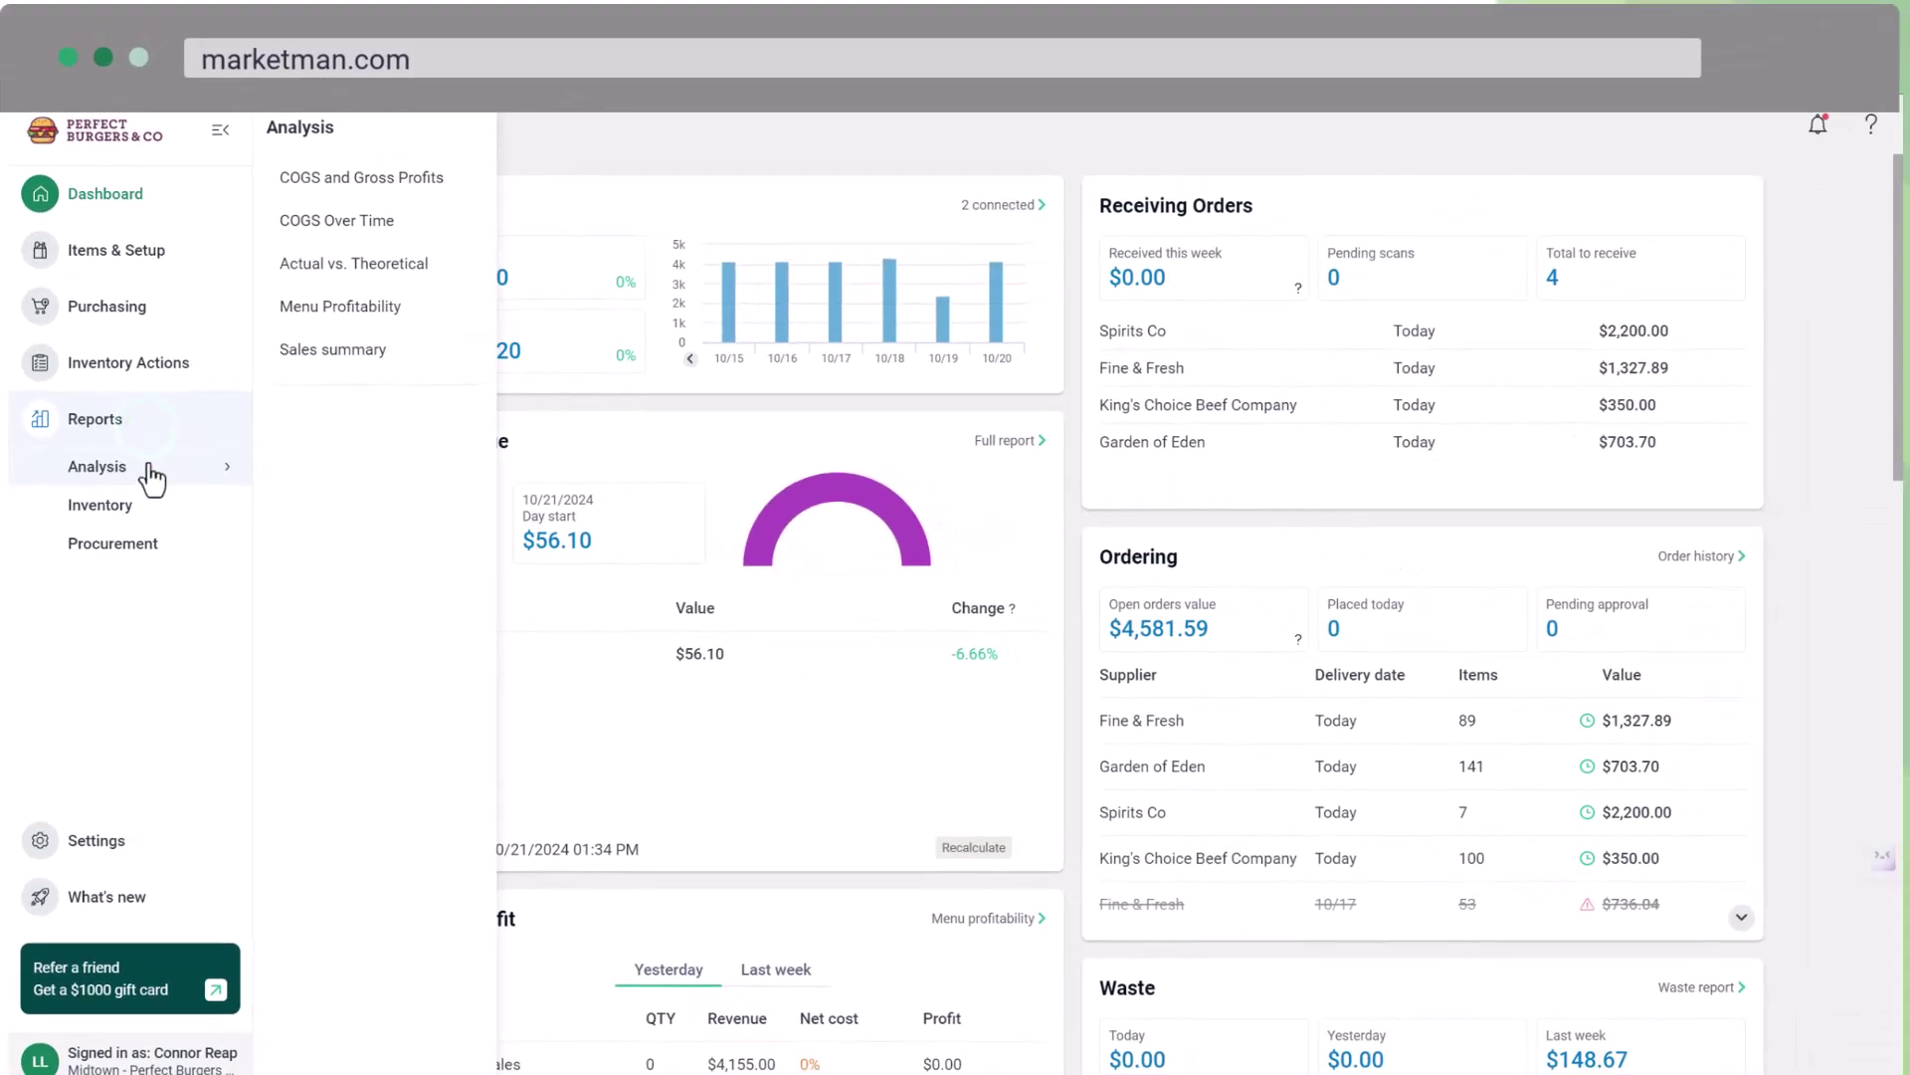
pyautogui.click(232, 458)
pyautogui.click(232, 500)
pyautogui.click(159, 545)
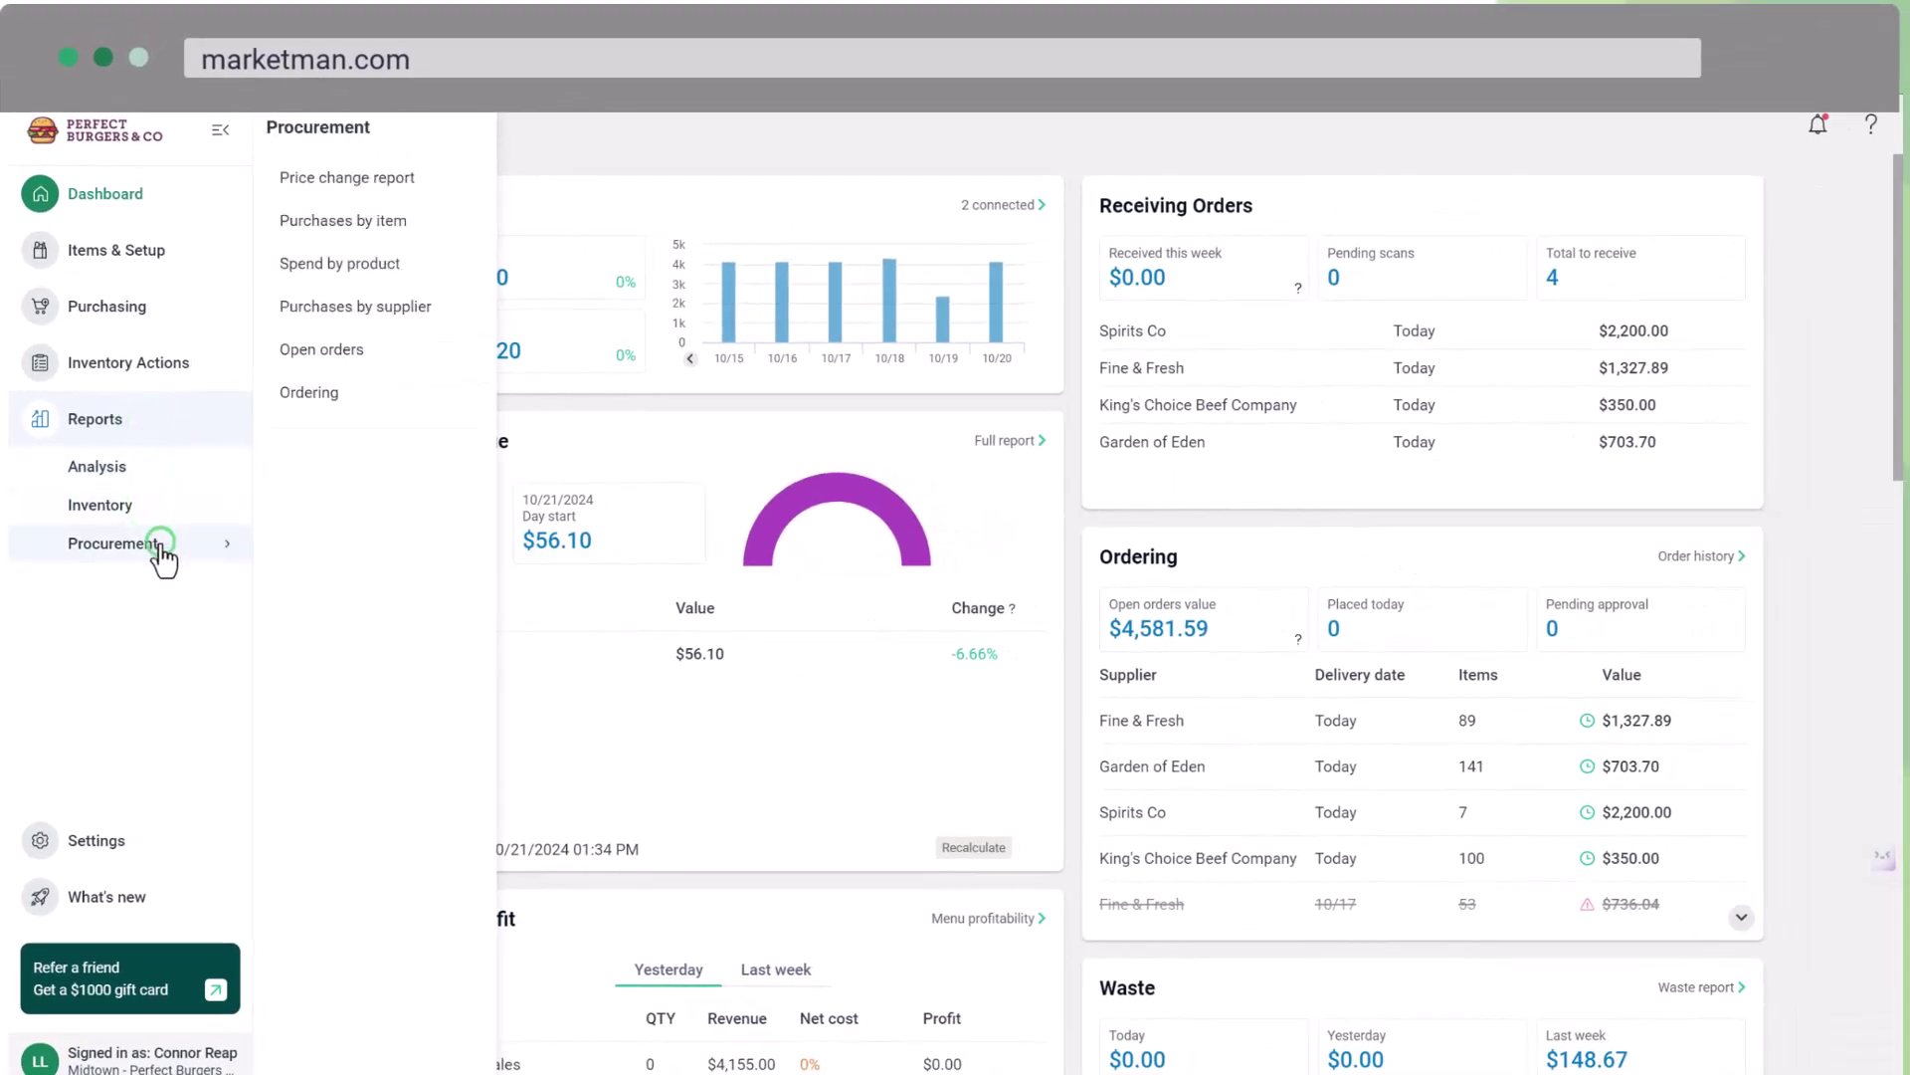
pyautogui.click(1870, 126)
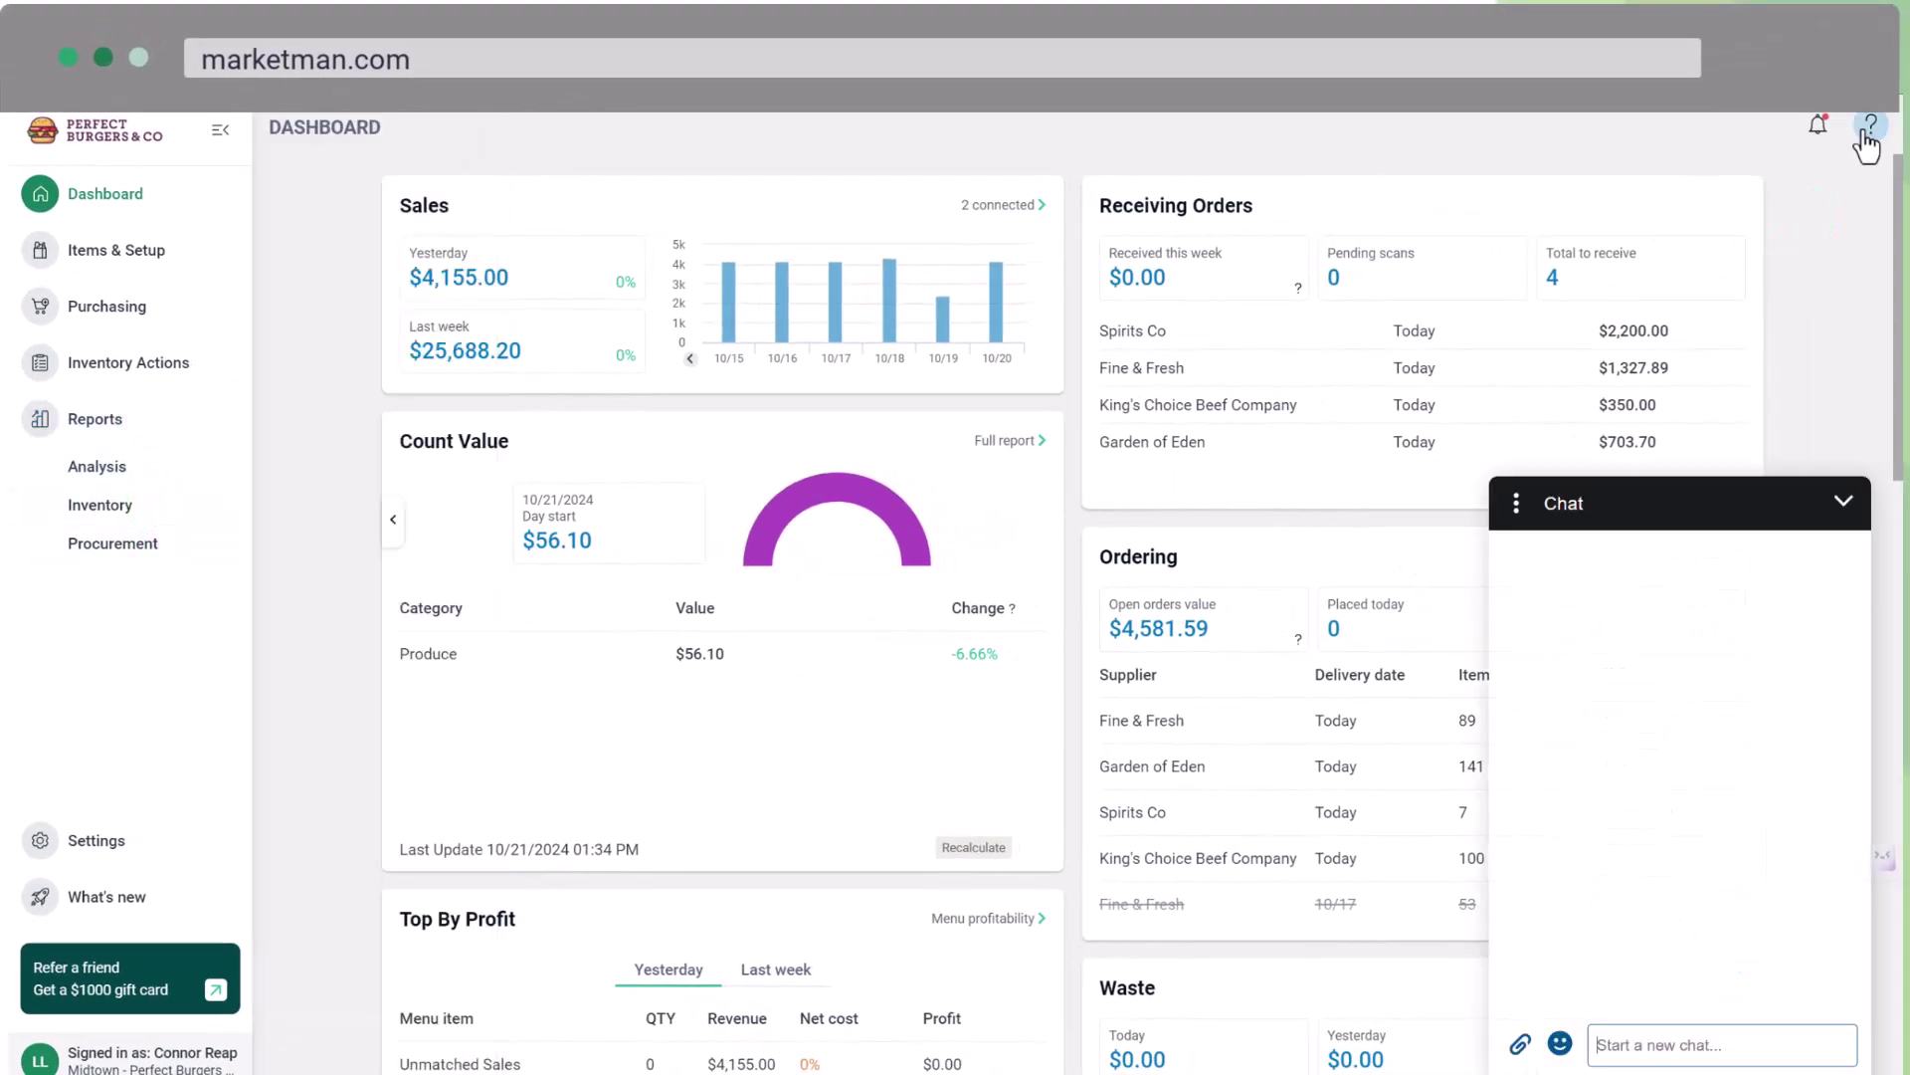